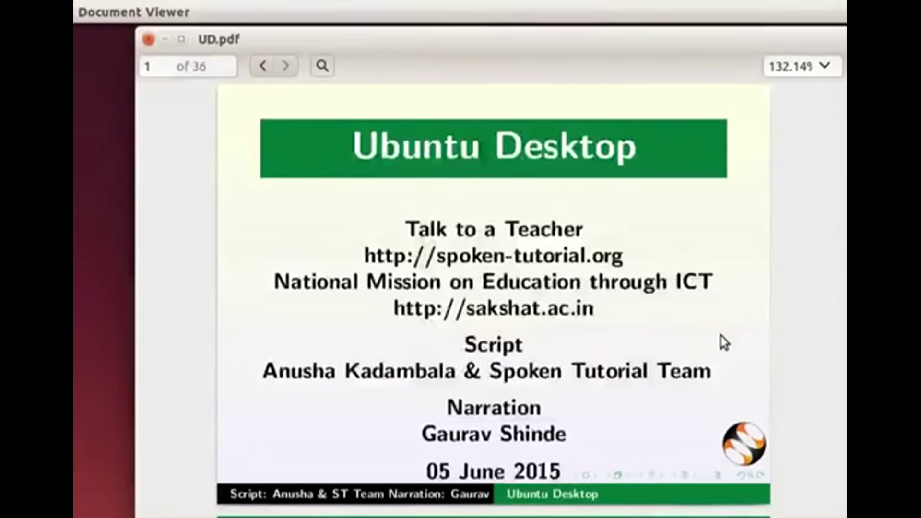
Page through UD.pdf, revealing each learning objective, then the System Requirements items.
key("Page_Down")
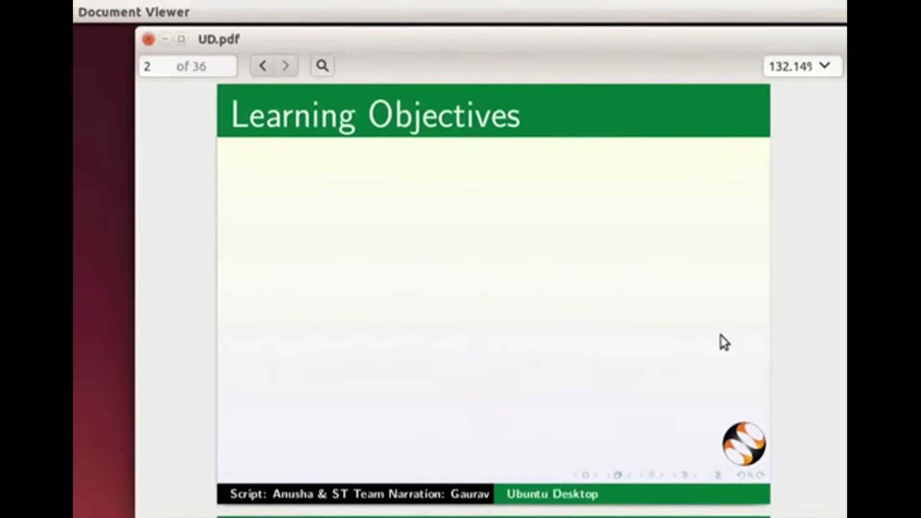
key("Page_Down")
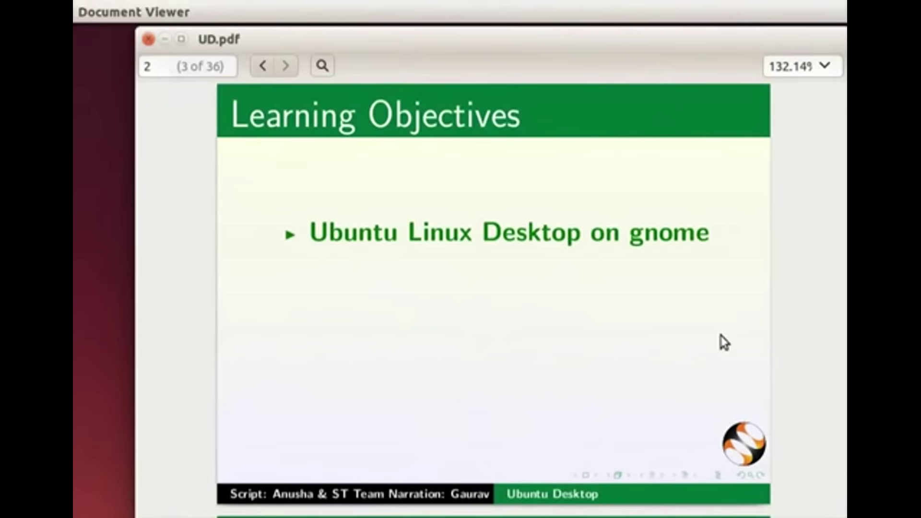
key("Page_Down")
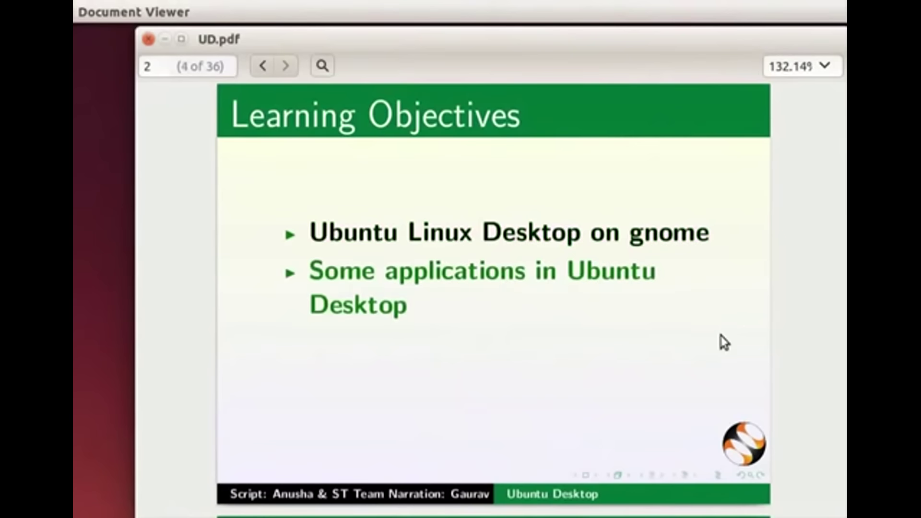
key("Page_Down")
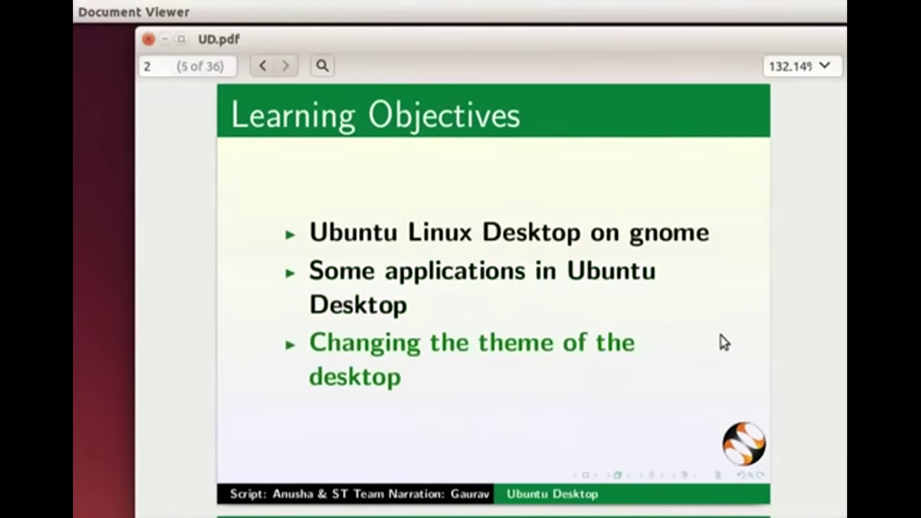
key("Page_Down")
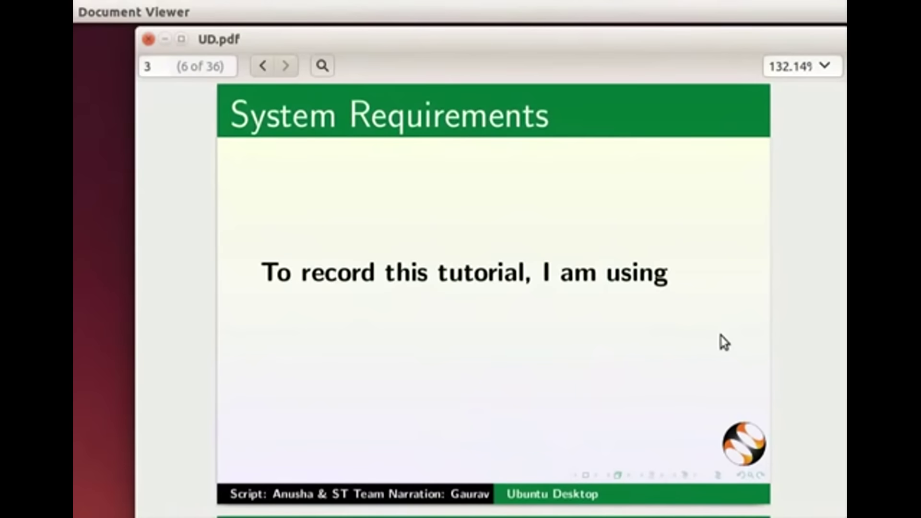
key("Page_Down")
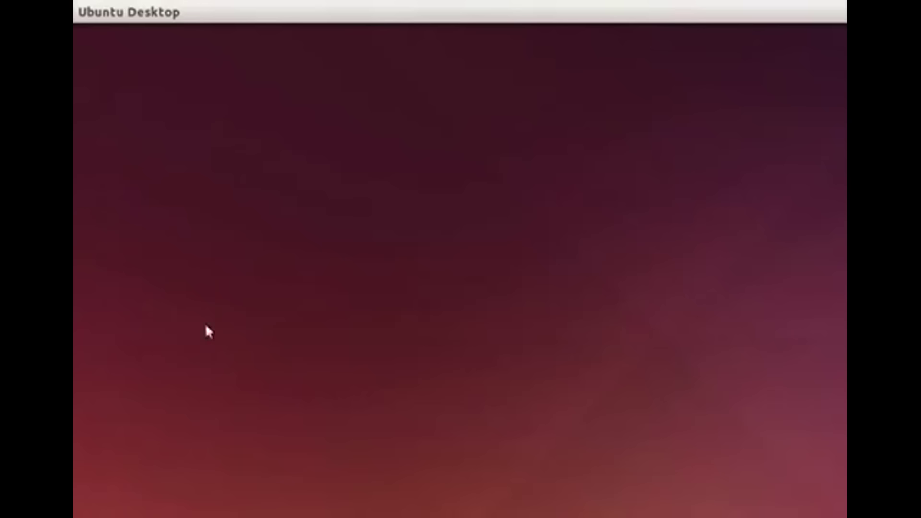
Reveal the launcher at the left edge and open the gear-icon session menu.
mouse_move(73, 384)
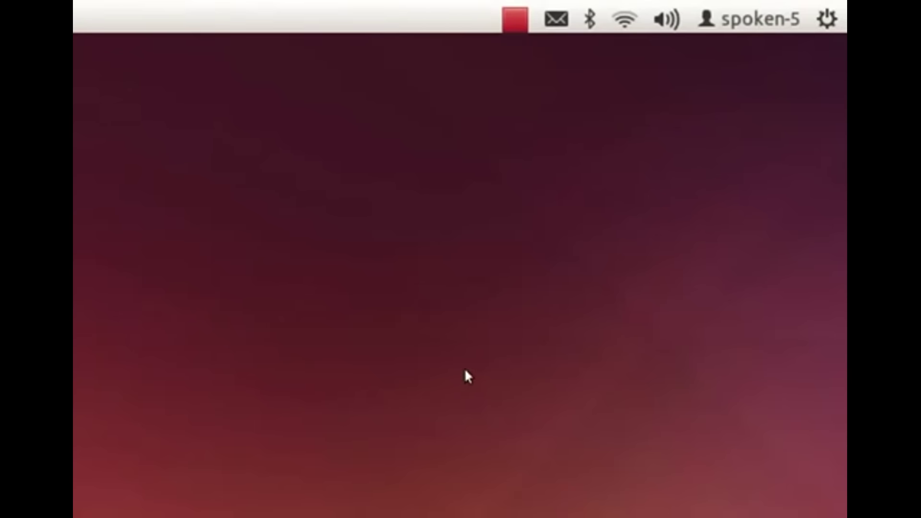
left_click(828, 23)
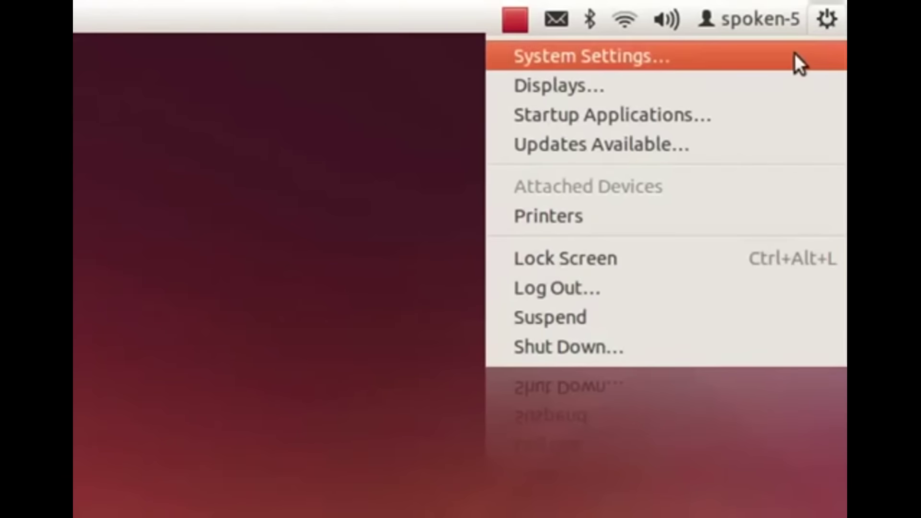
Switch Auto-hide the Launcher to OFF under System Settings > Appearance > Behavior, then close settings.
left_click(794, 56)
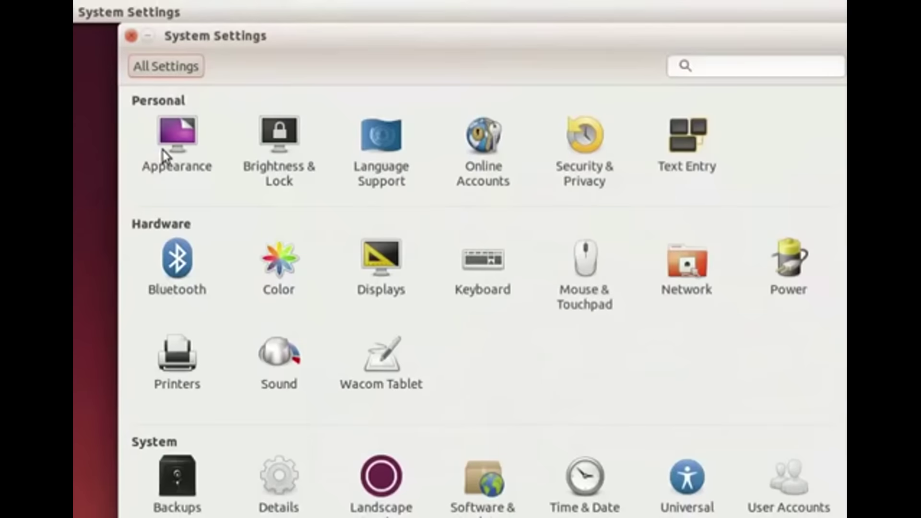
left_click(166, 156)
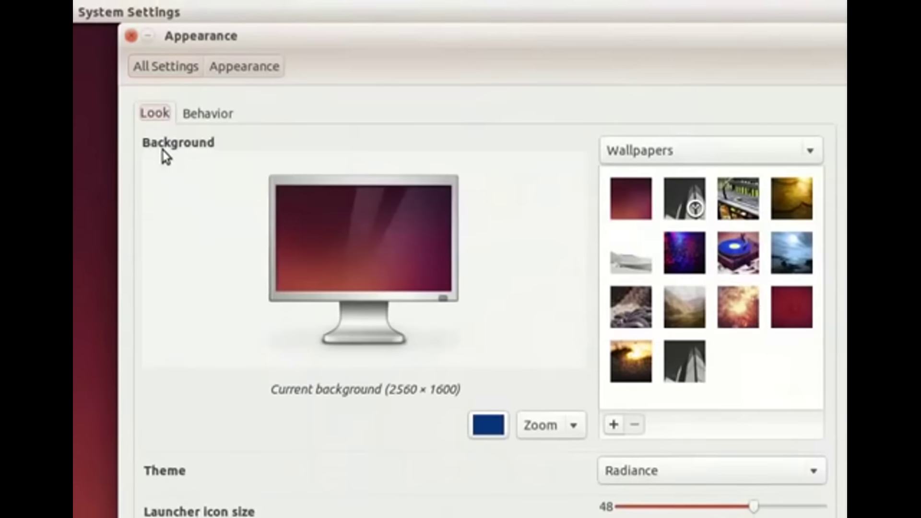
left_click(221, 115)
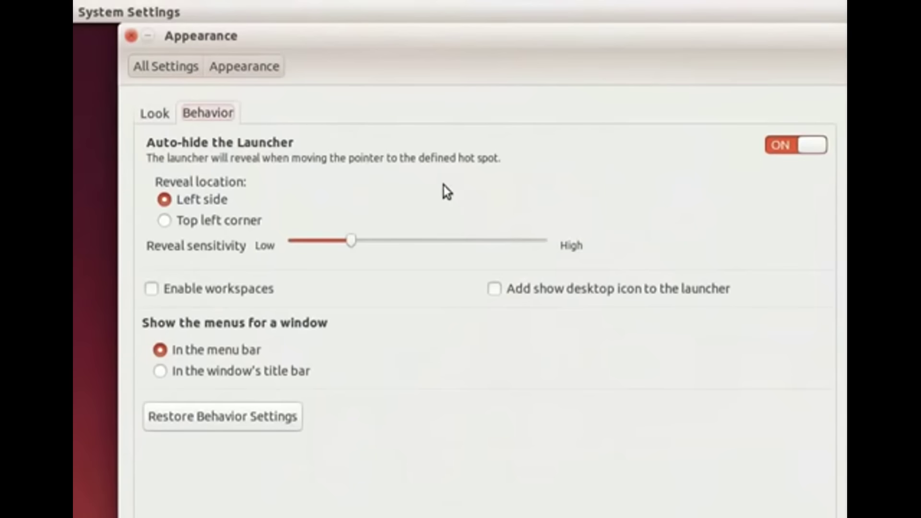
left_click(800, 147)
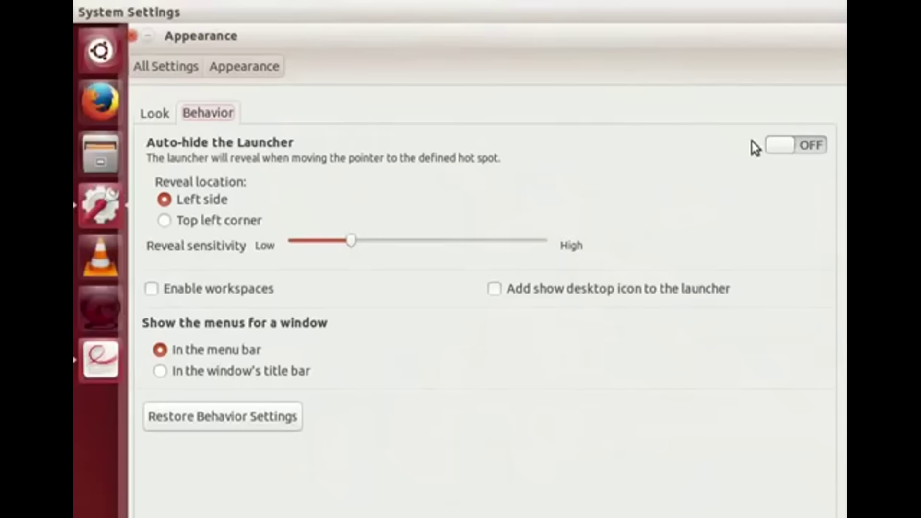
left_click(134, 36)
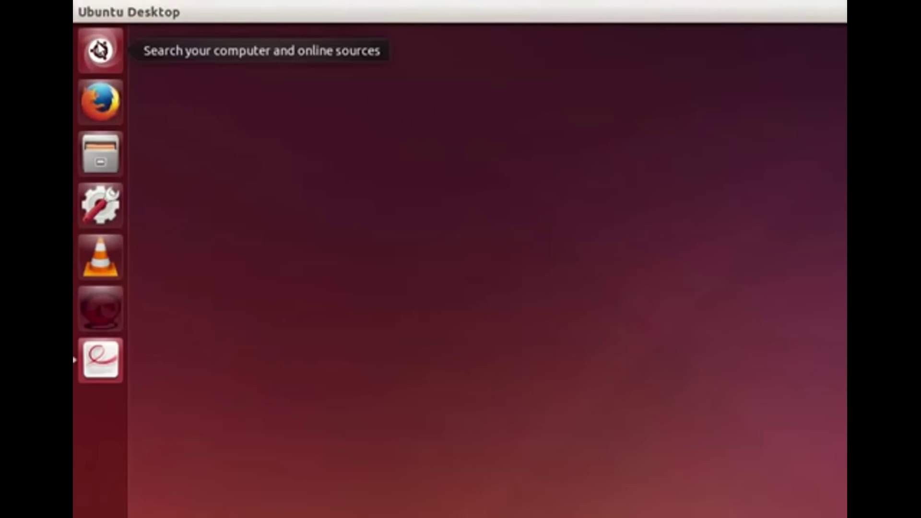
Search the Dash for 'calc' and launch Calculator from the results.
left_click(100, 50)
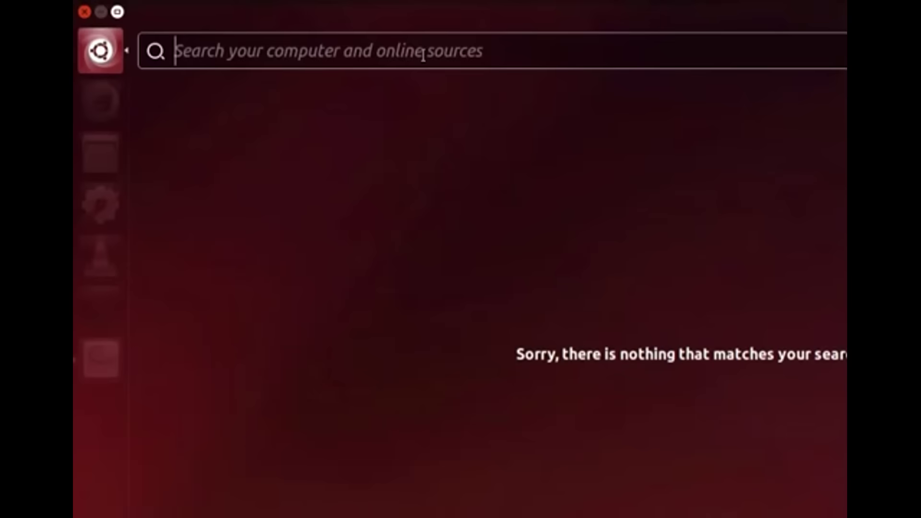
type("calc")
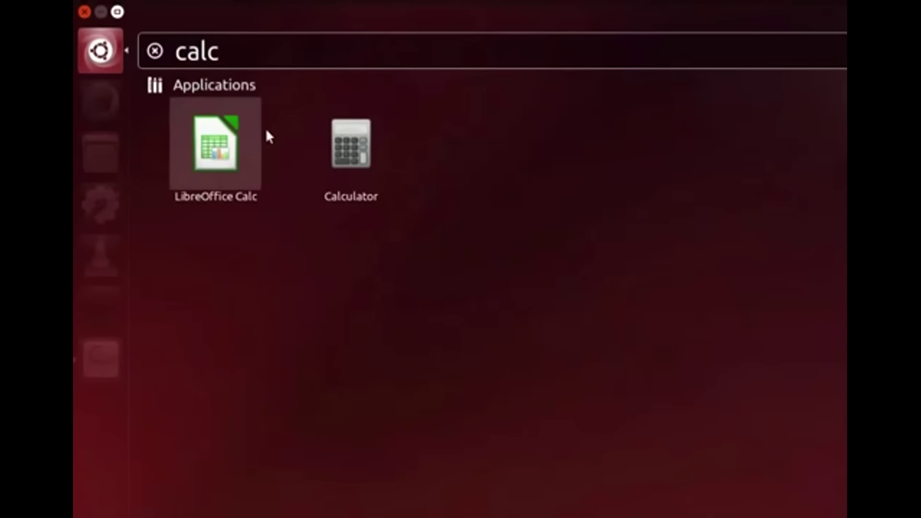
left_click(346, 141)
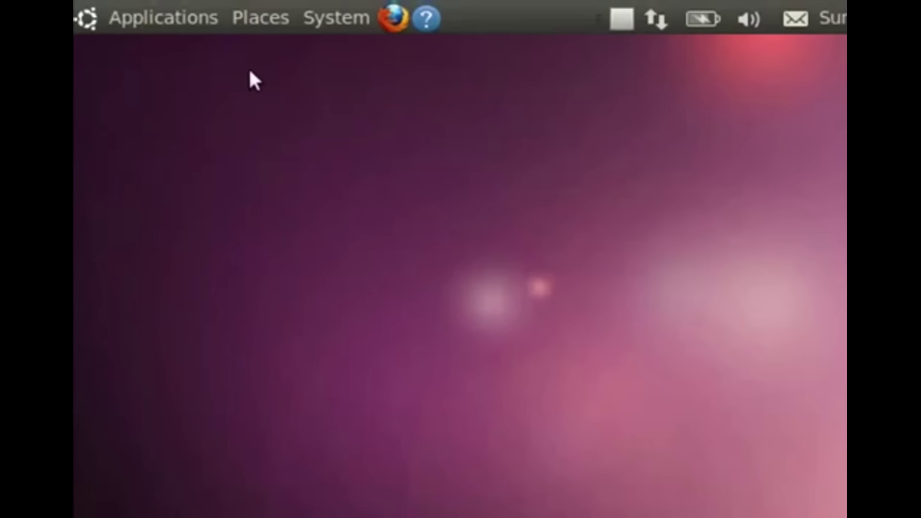
Show the Applications menu categories, with Accessories highlighted.
left_click(192, 19)
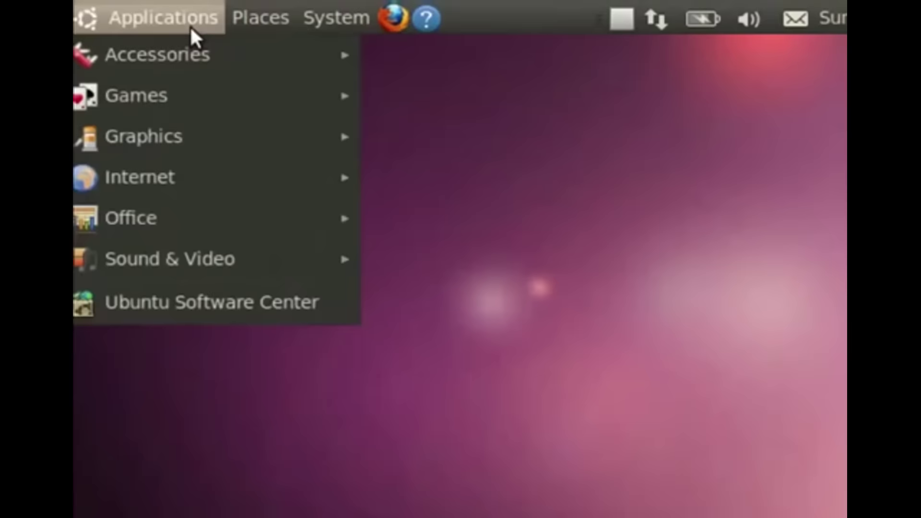
mouse_move(189, 51)
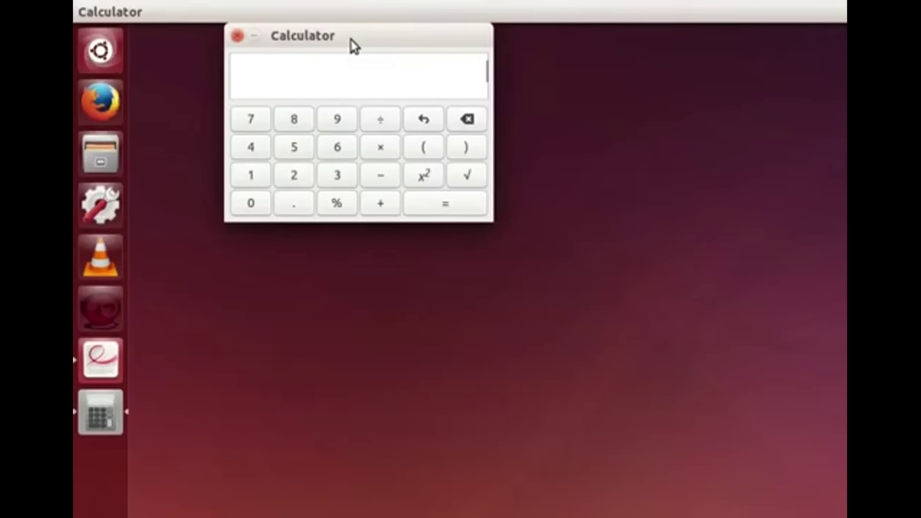
Calculate 5*8 = 40 in Calculator, then close it.
type("5")
type("*8")
left_click(452, 207)
left_click(237, 36)
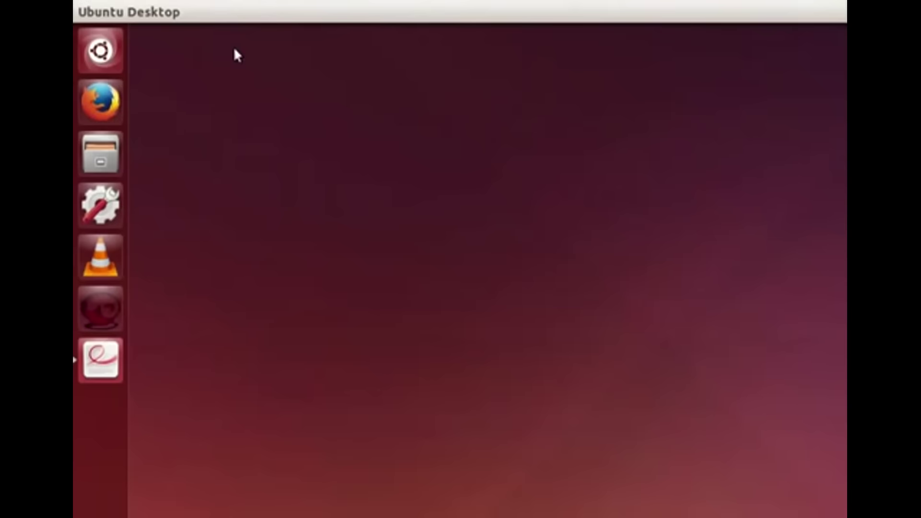
Search the Dash for 'gedit' and bring up the application categories list to start Text Editor.
key("super")
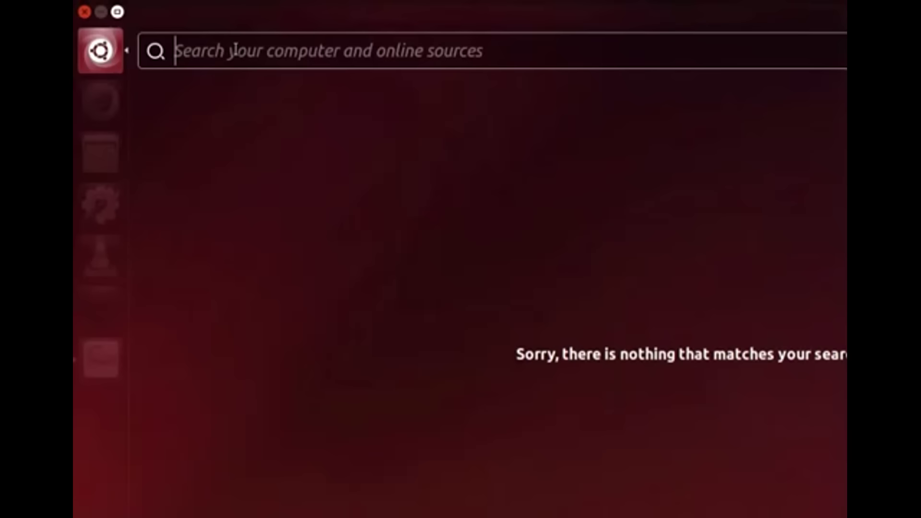
type("gedit")
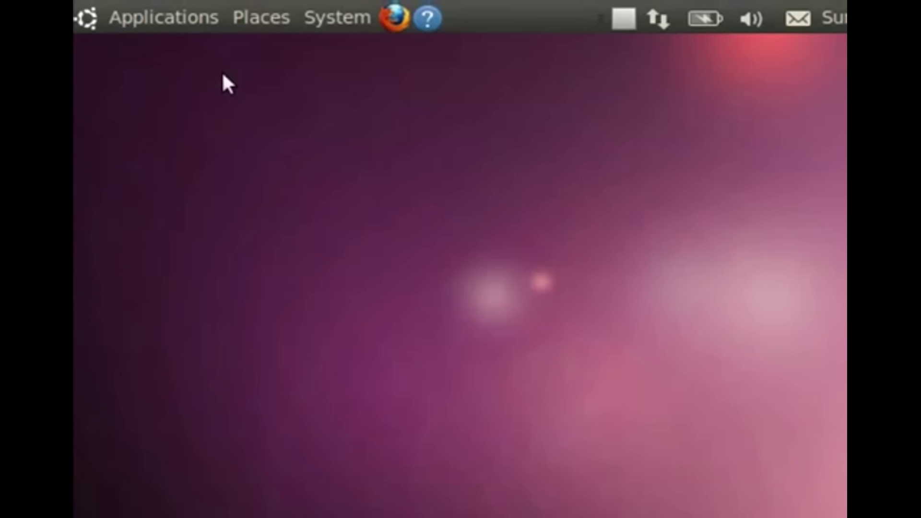
left_click(179, 19)
mouse_move(186, 55)
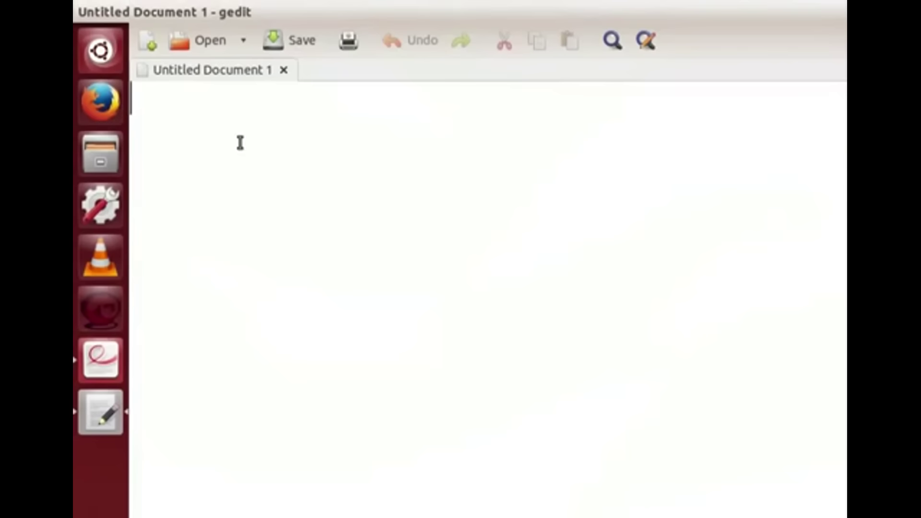
Enter 'Hello World' in Untitled Document 1 and show the File menu.
type("Hel")
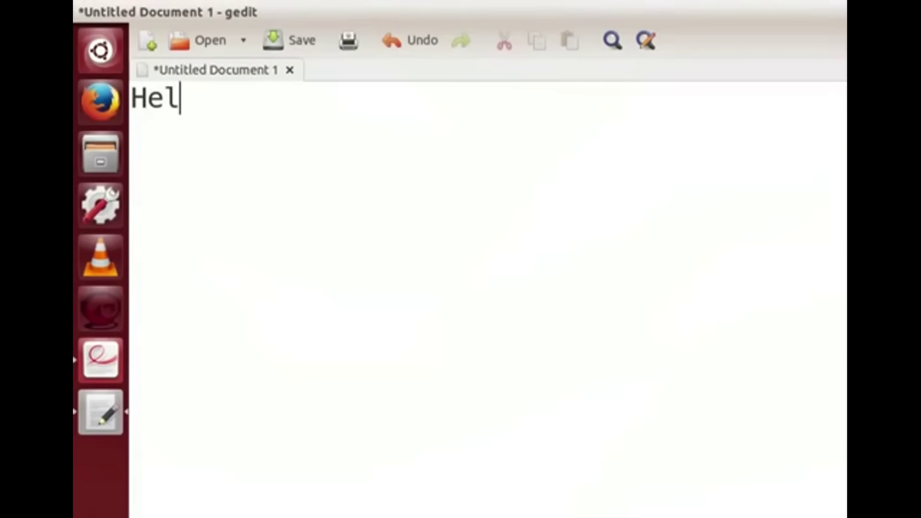
type("lo World")
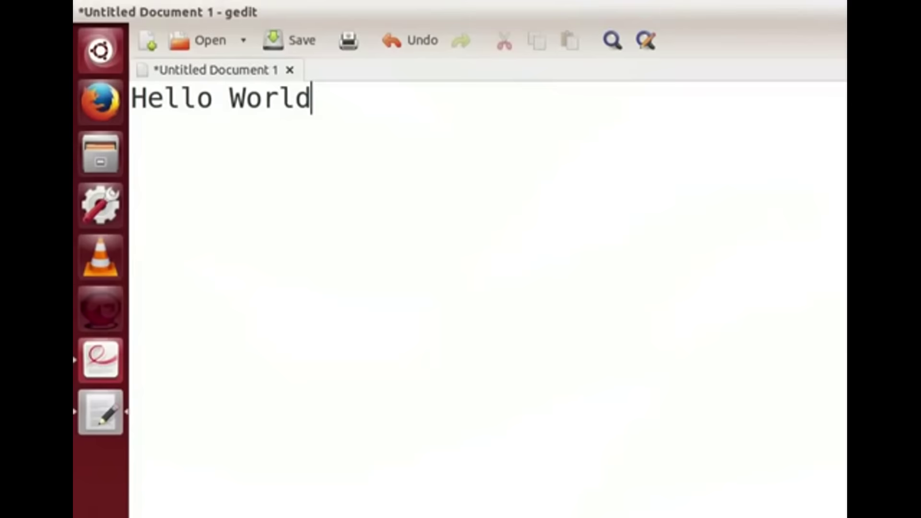
left_click(145, 13)
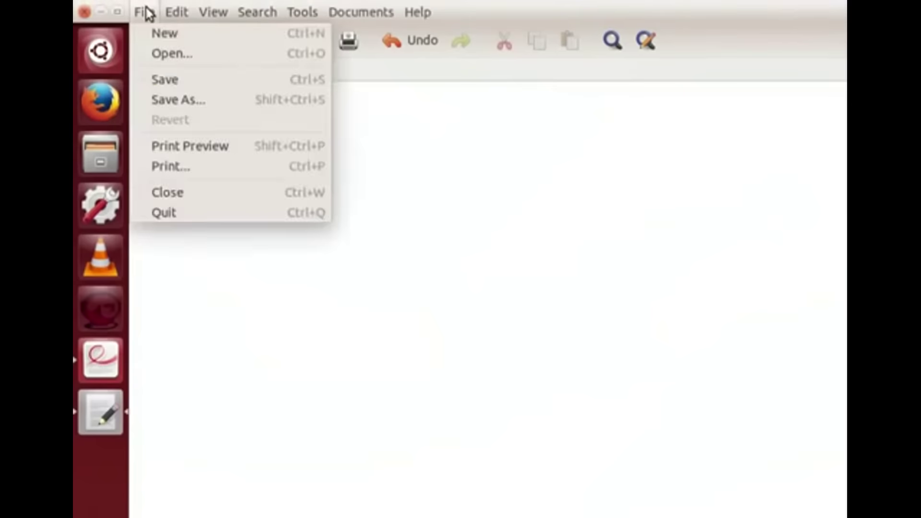
Save the Hello World document under the name hello.txt, choosing Desktop in Places.
left_click(158, 79)
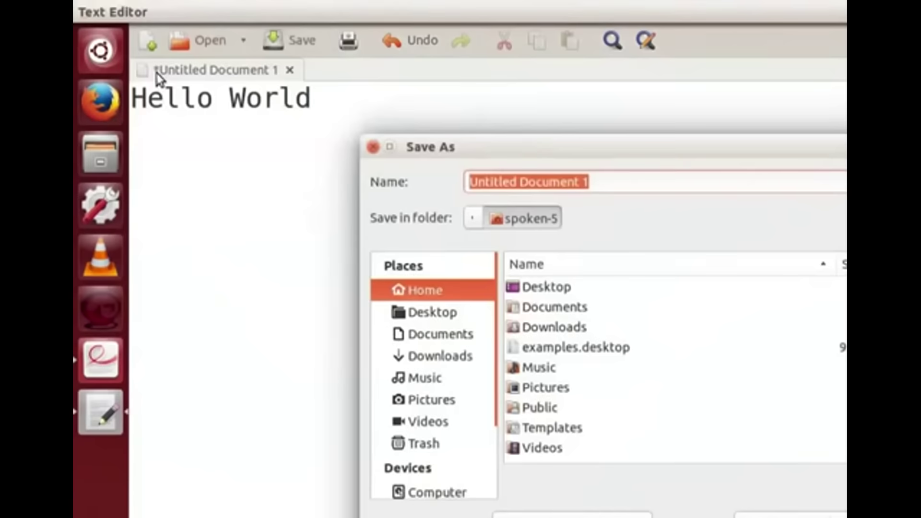
left_click_drag(532, 149, 342, 88)
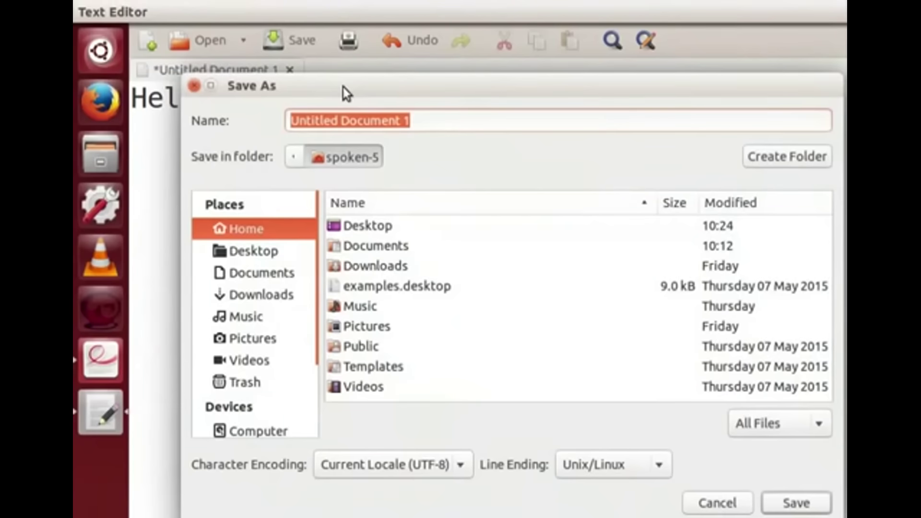
type("hello.")
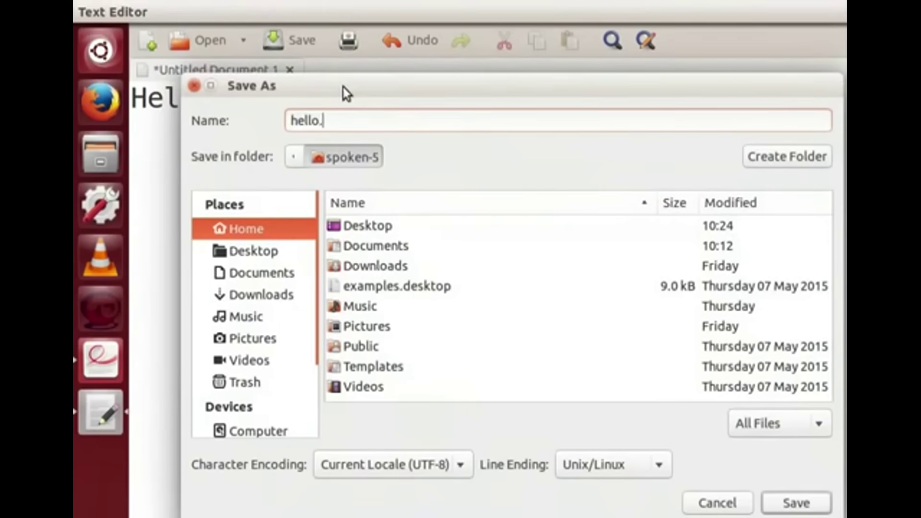
type("txt")
left_click(269, 260)
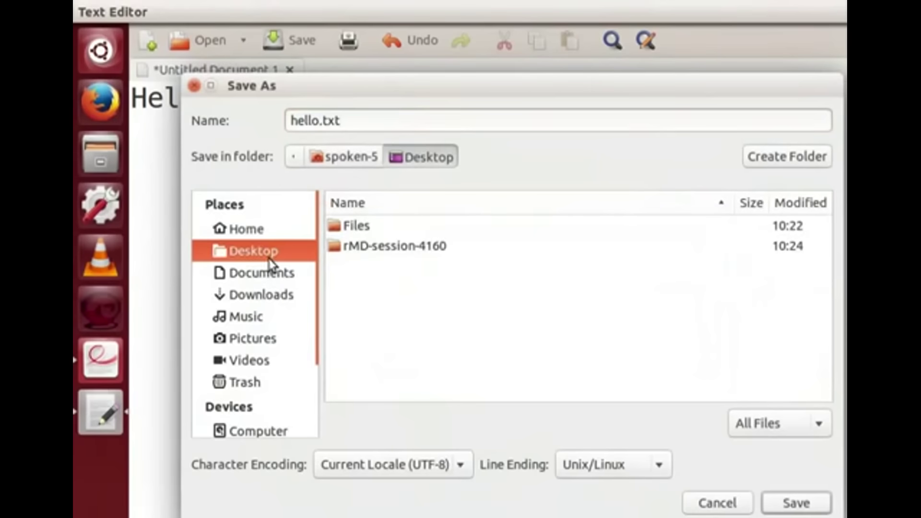
left_click(817, 506)
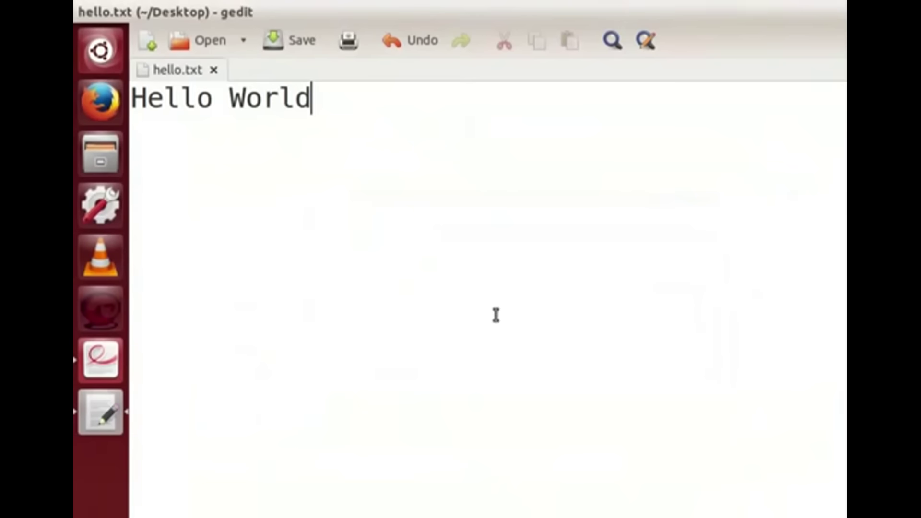
Close gedit, reopen hello.txt from the desktop, then advance UD.pdf to slide 10.
mouse_move(80, 14)
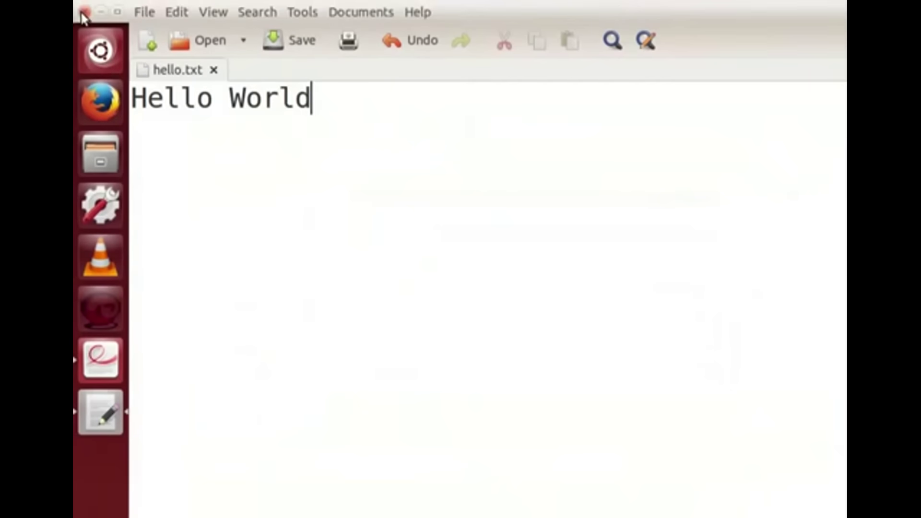
left_click(84, 12)
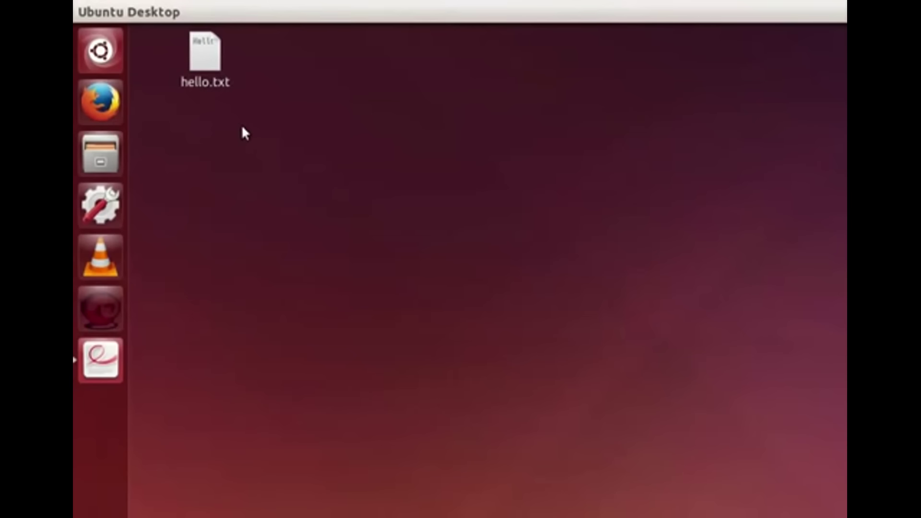
double_click(214, 80)
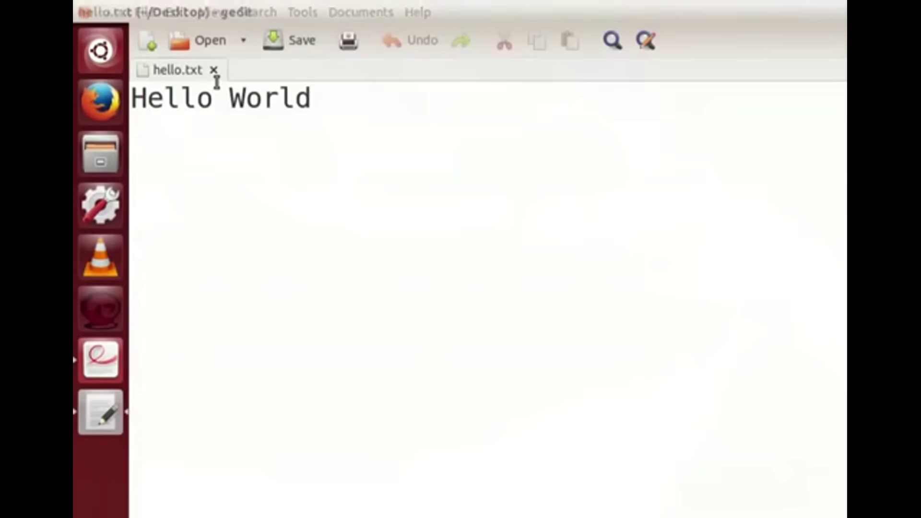
key("alt+Tab")
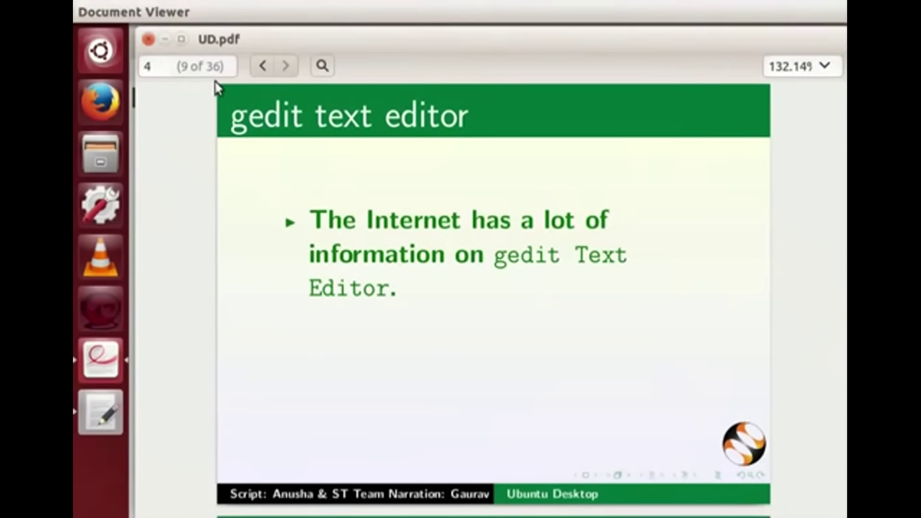
key("Page_Down")
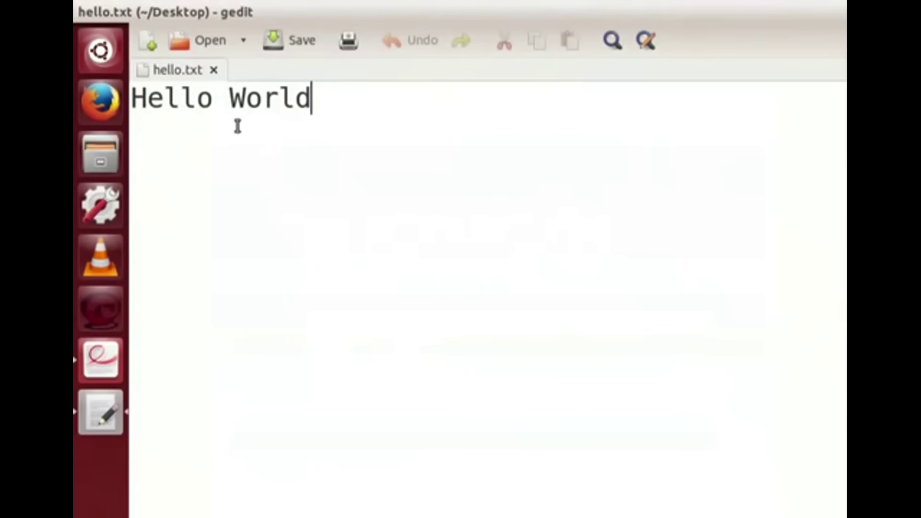
Close gedit and deselect the hello.txt icon on the desktop.
left_click(84, 12)
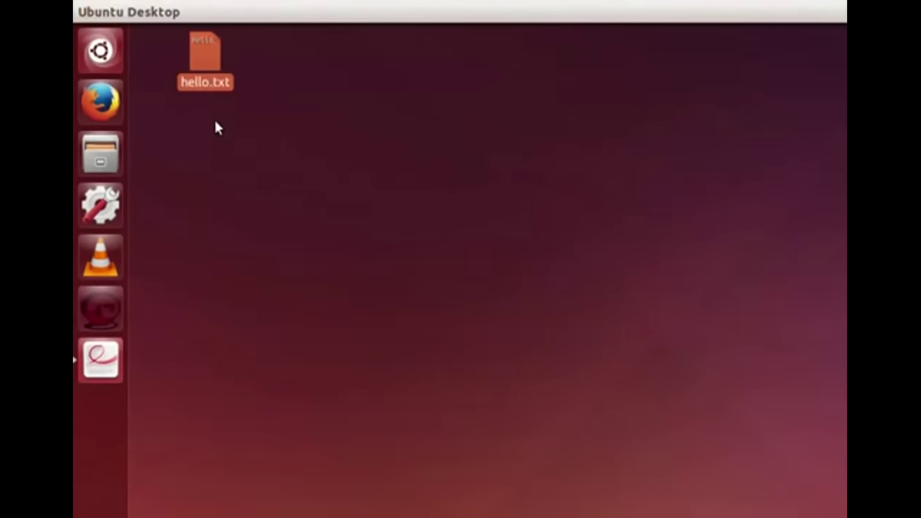
left_click(229, 148)
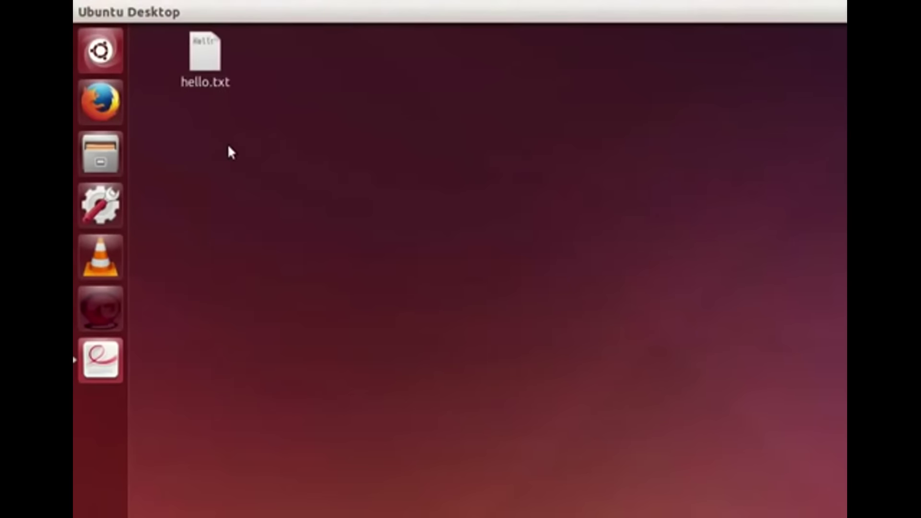
Search the Dash for 'terminal' and launch the Terminal application.
key("super")
type("termi")
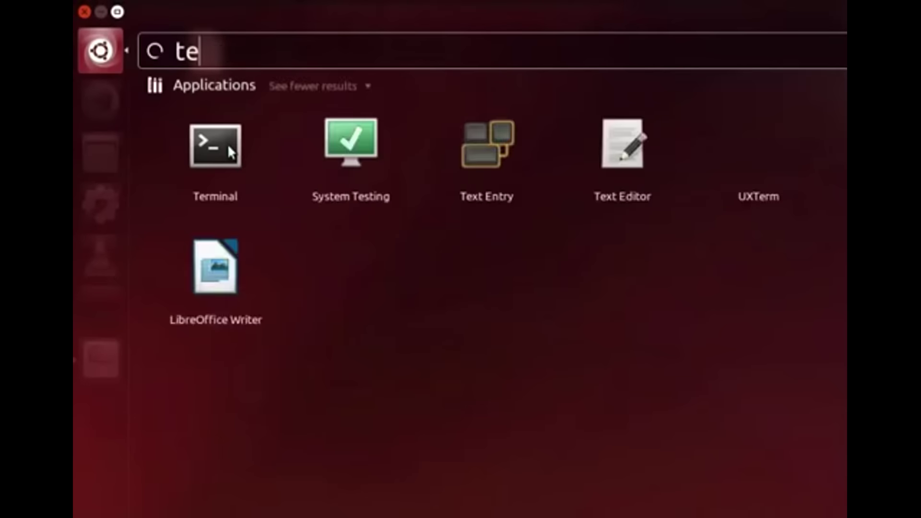
type("nal")
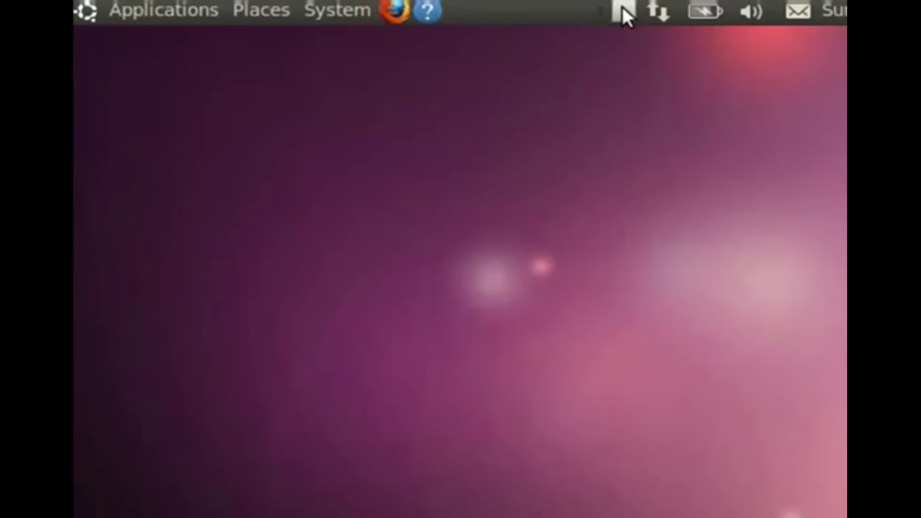
left_click(191, 13)
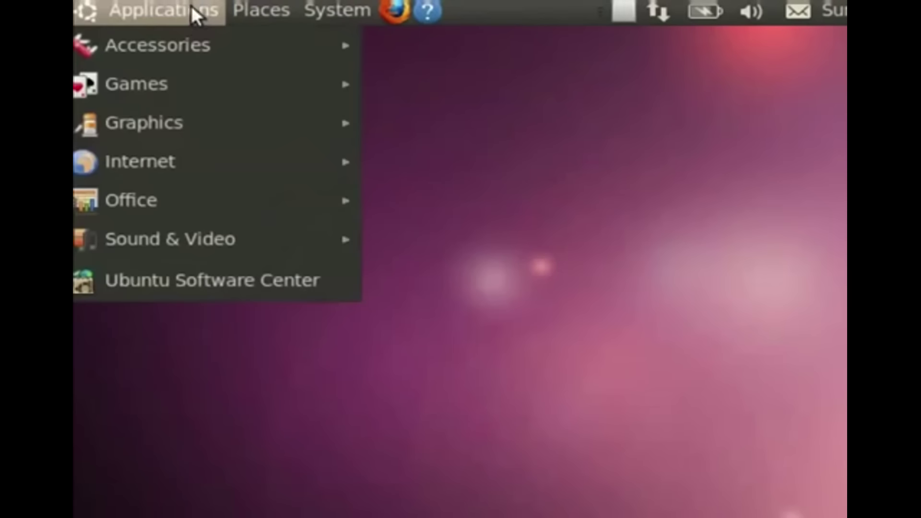
mouse_move(192, 52)
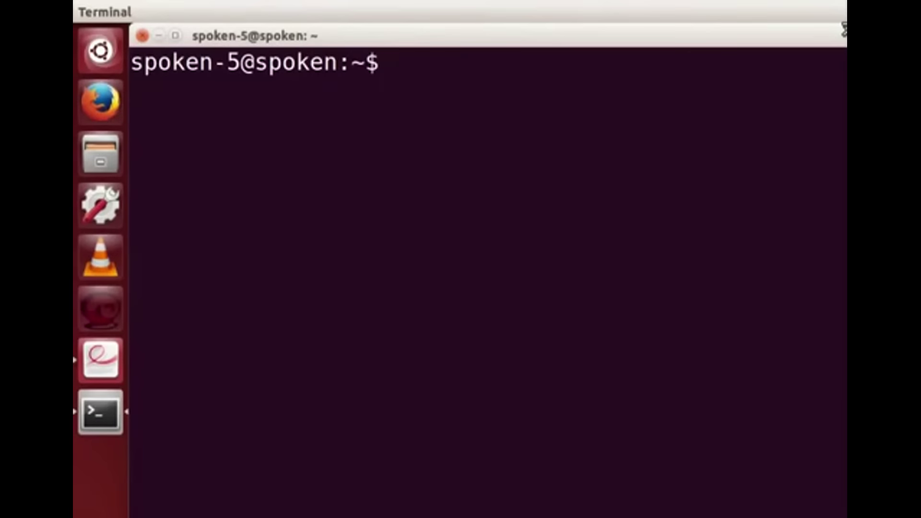
Switch to Document Viewer, advance two slides to page 14, then return to Terminal.
key("alt+Tab")
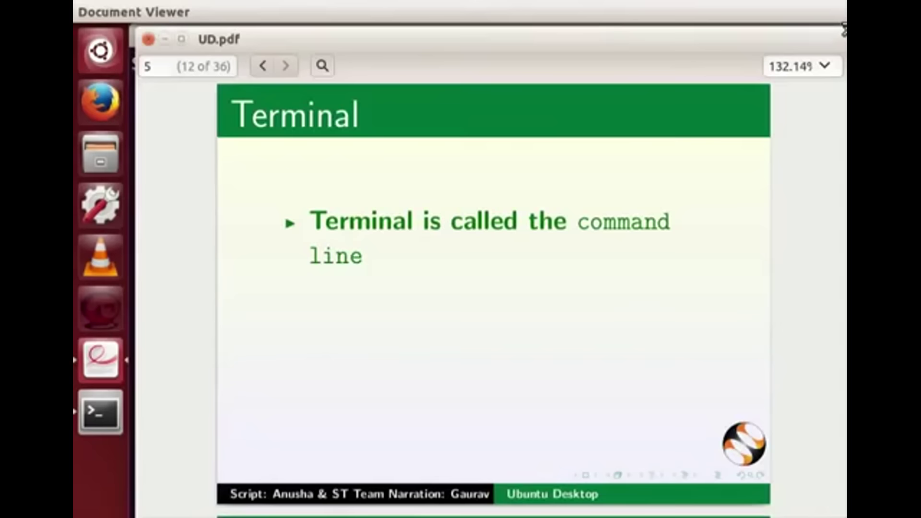
key("Page_Down")
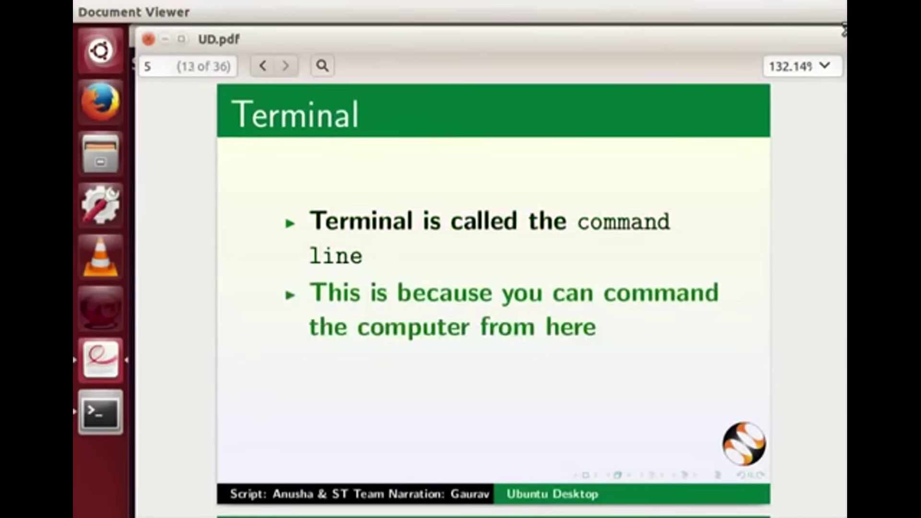
key("Page_Down")
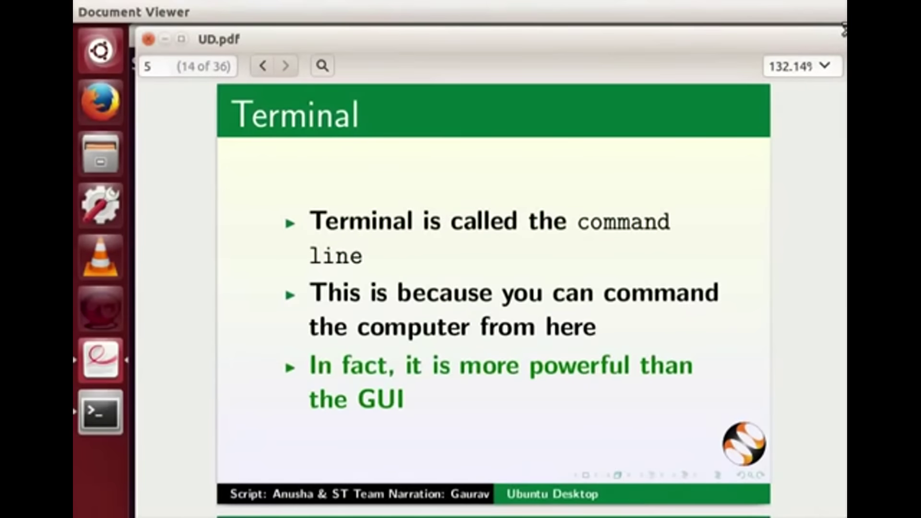
key("alt")
key("alt+Tab")
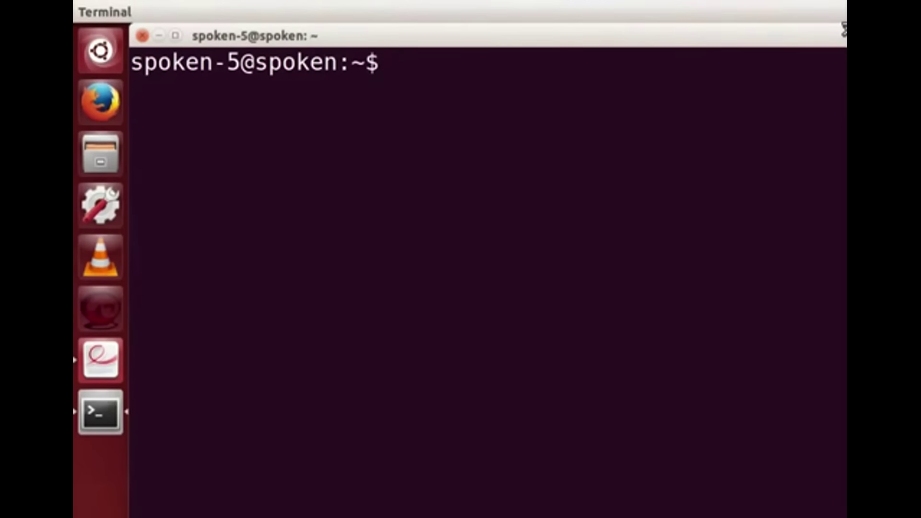
Run ls to list the home folder contents, then close the Terminal window.
type("ls")
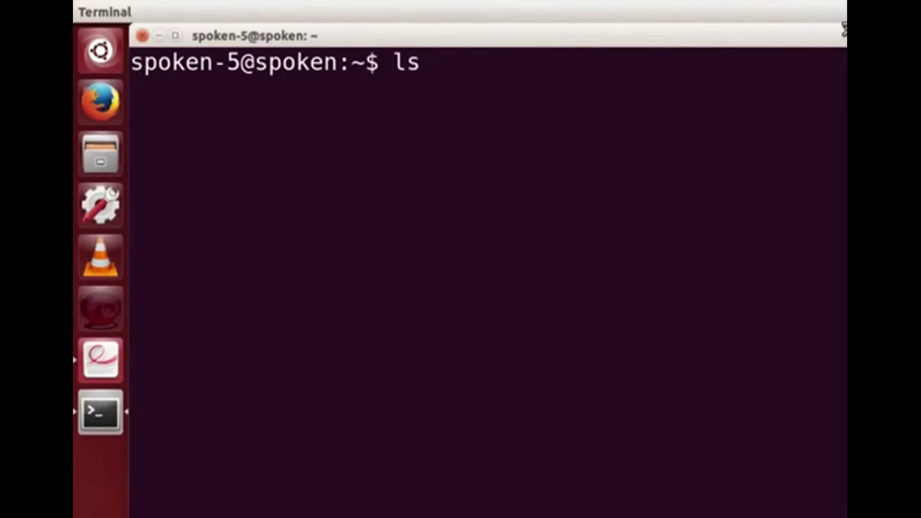
key("Return")
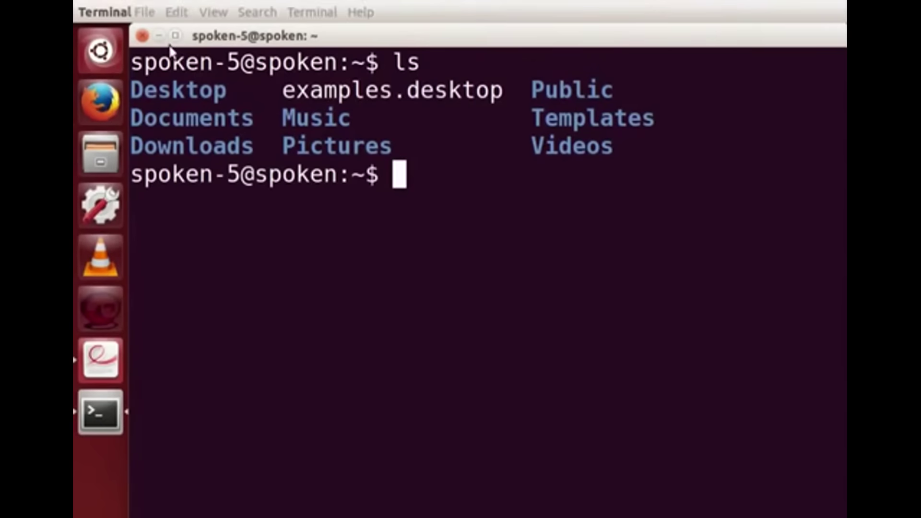
left_click(141, 36)
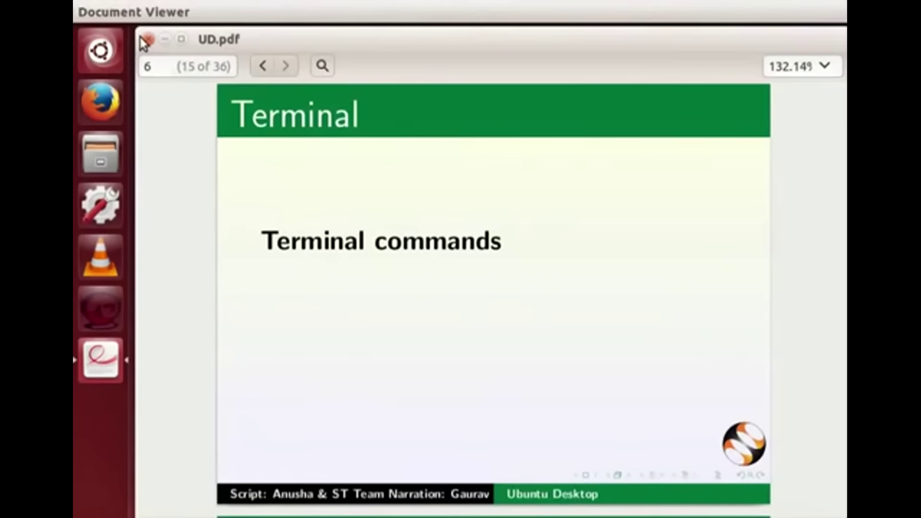
Advance two slides to page 17 of UD.pdf and close Document Viewer.
key("Page_Down")
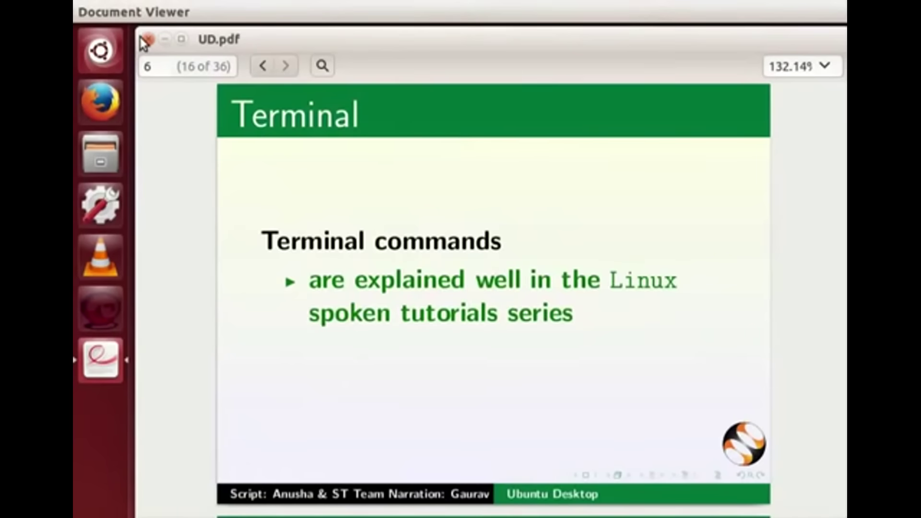
key("Page_Down")
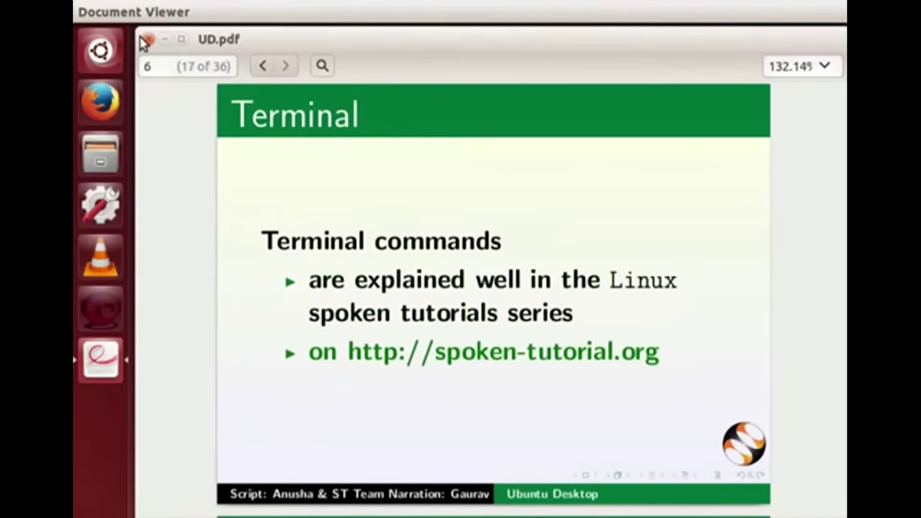
left_click(145, 39)
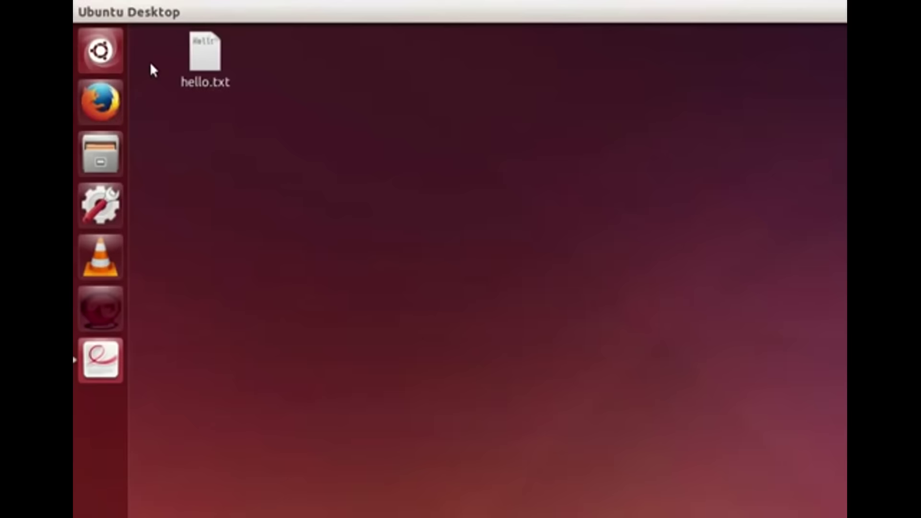
Search the Dash for 'firefox' and launch the Firefox web browser.
key("super")
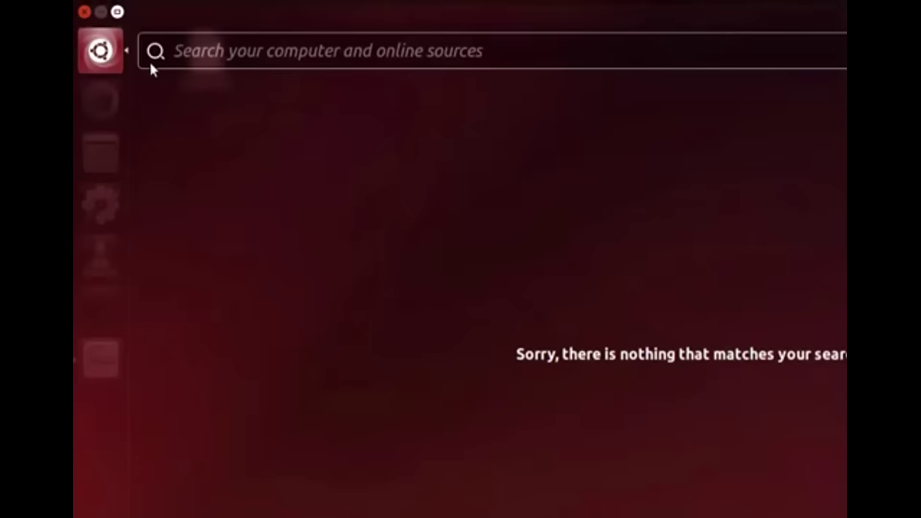
type("firefox")
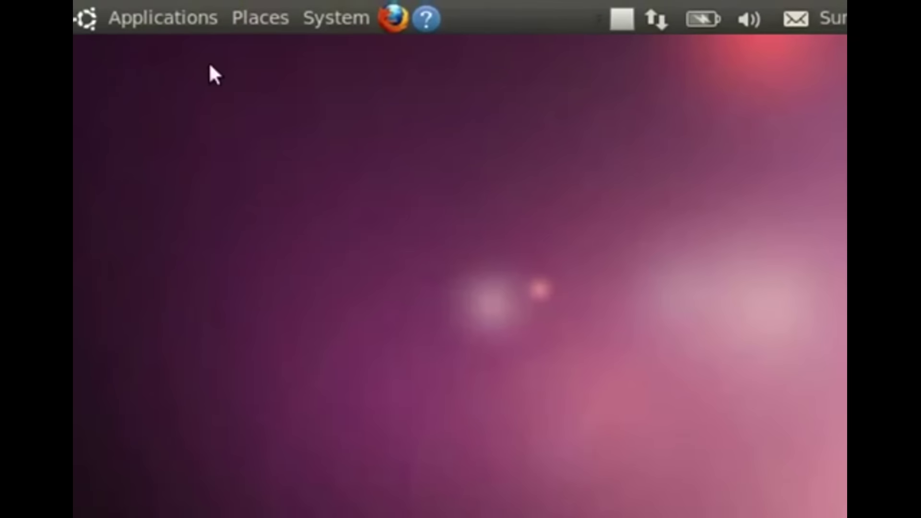
left_click(177, 6)
mouse_move(308, 185)
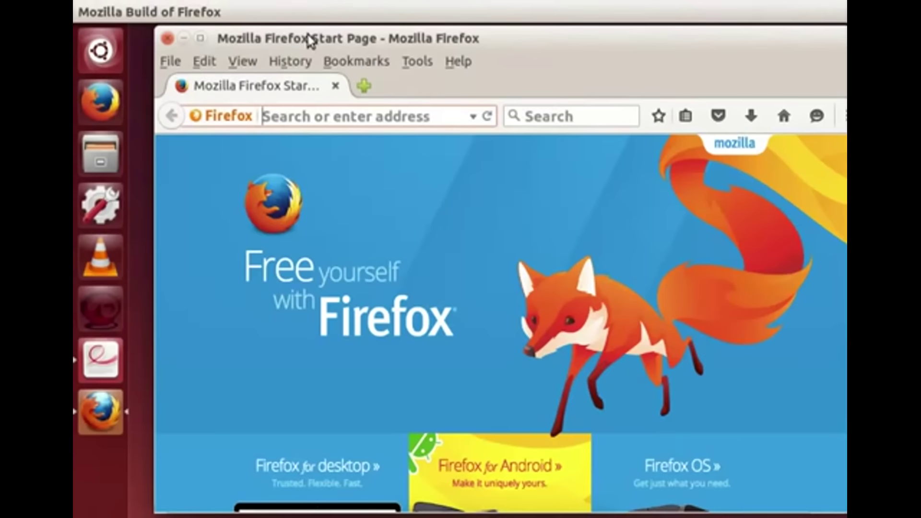
type("http:")
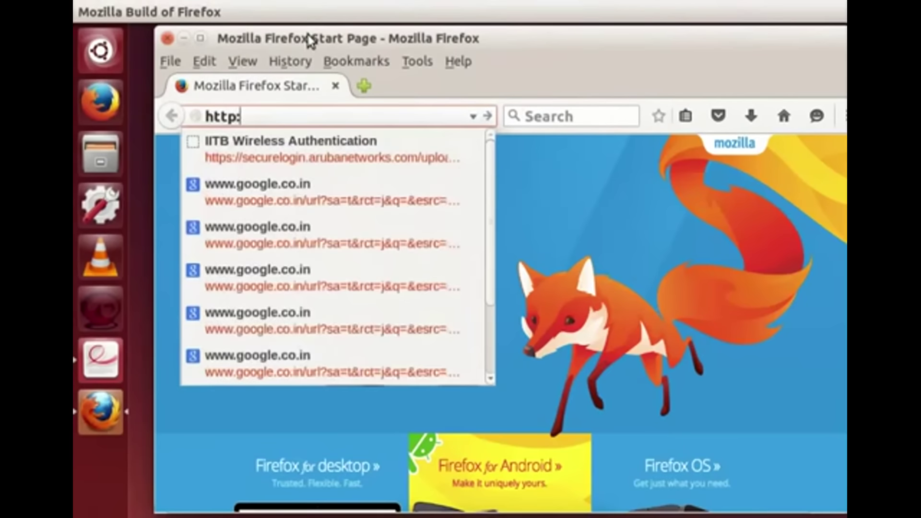
type("//s")
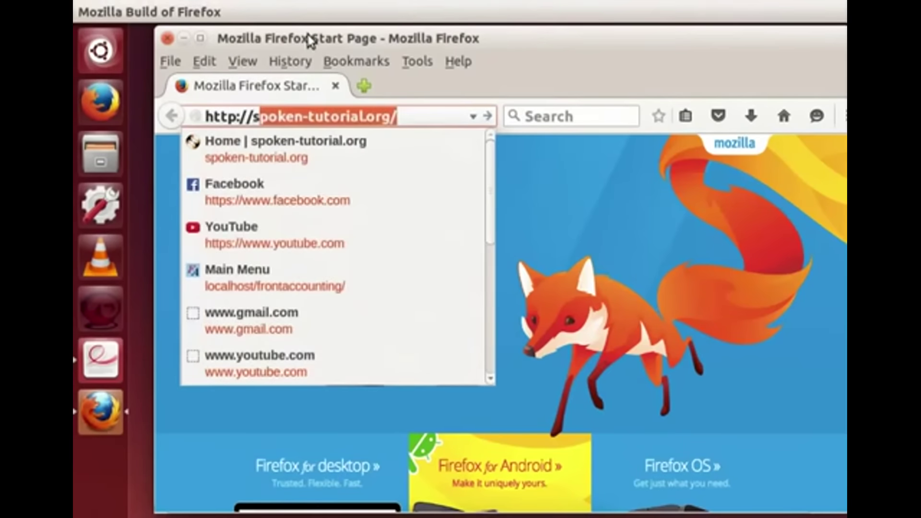
type("poken-t")
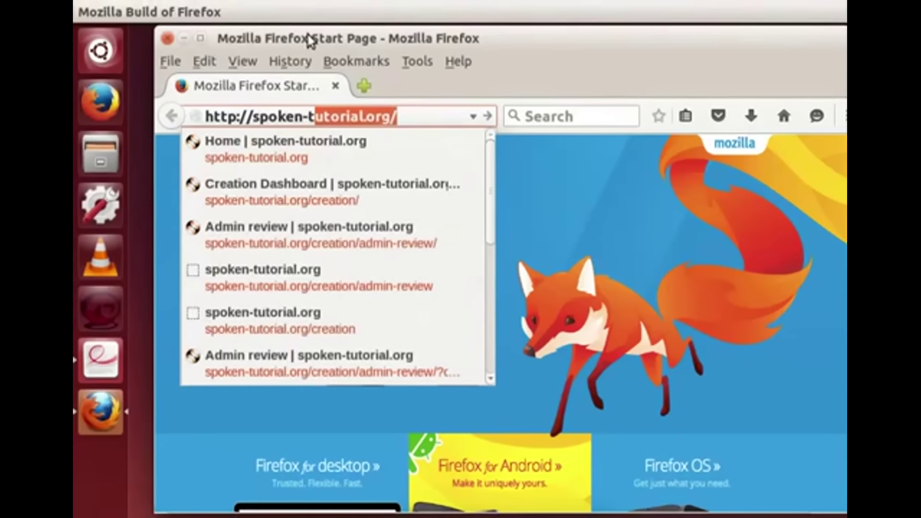
type("utorial.")
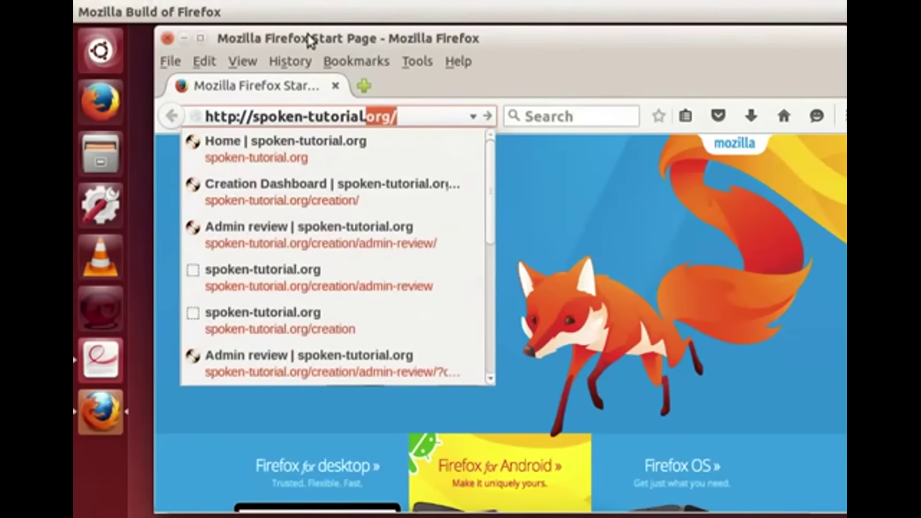
type("org")
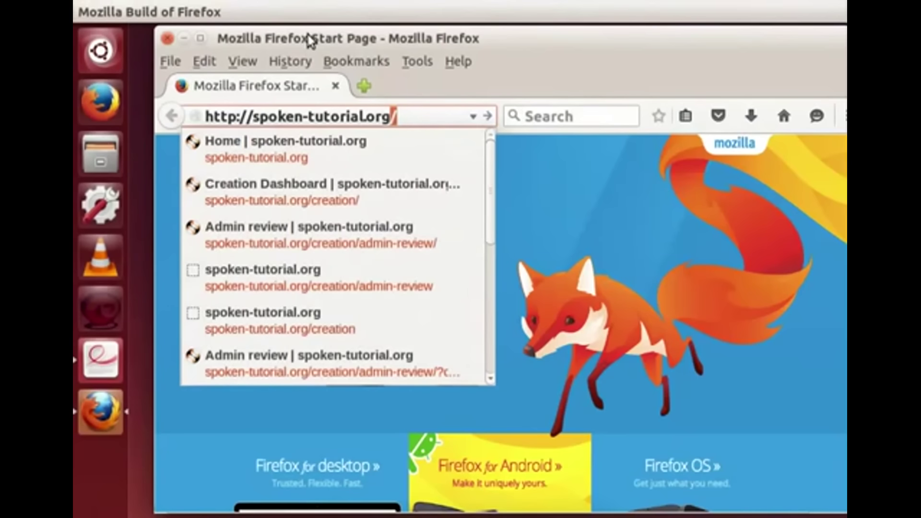
key("Return")
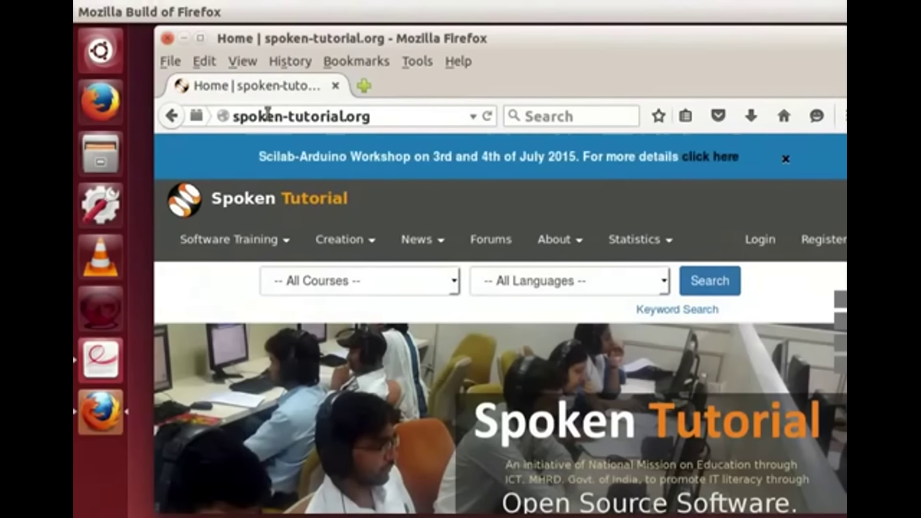
left_click(168, 37)
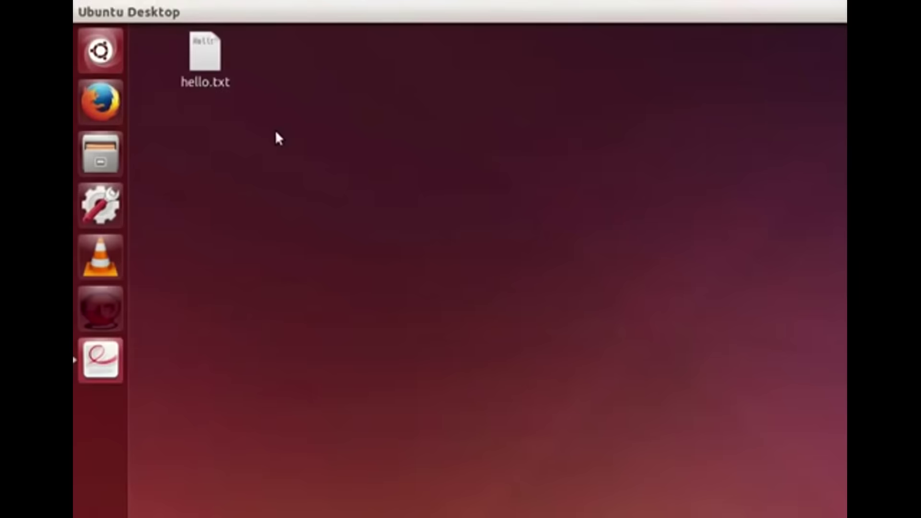
key("super")
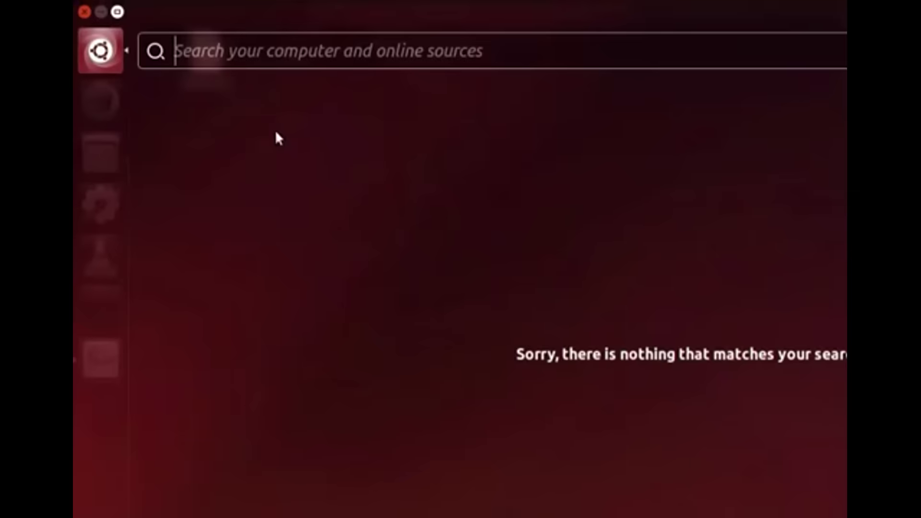
type("office")
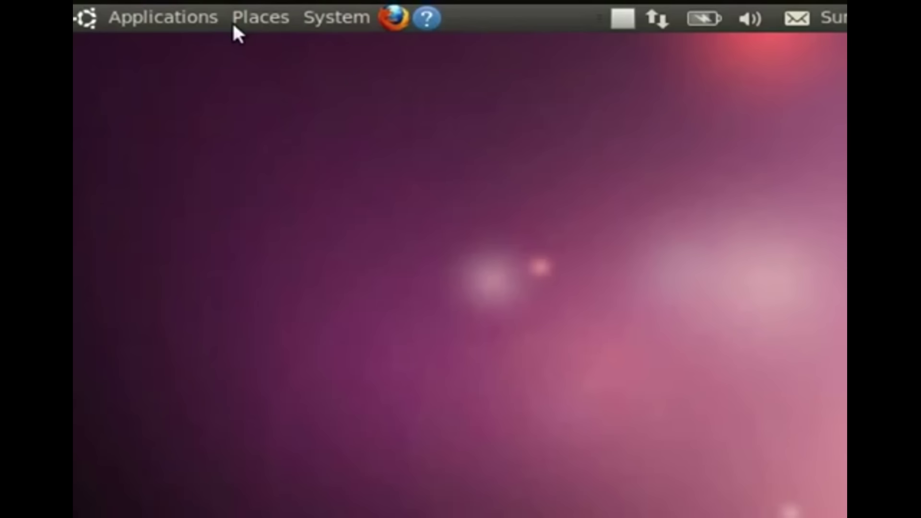
left_click(188, 14)
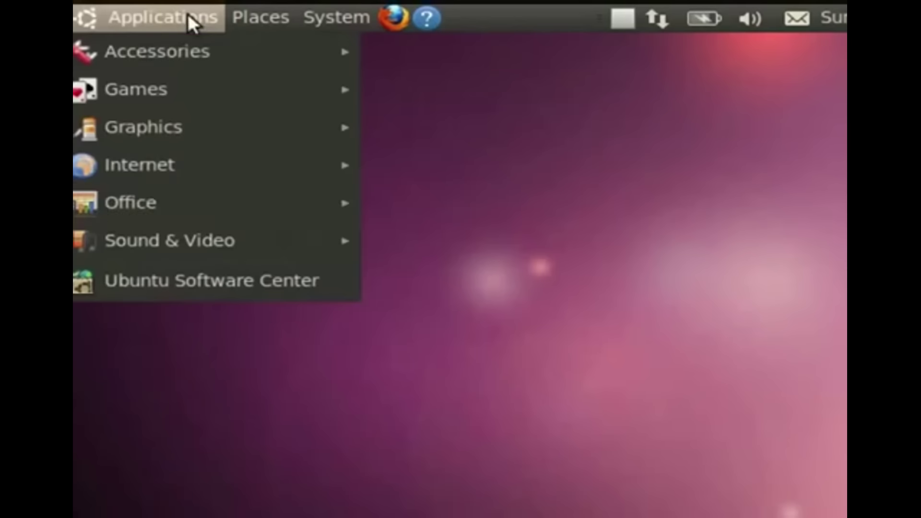
mouse_move(222, 199)
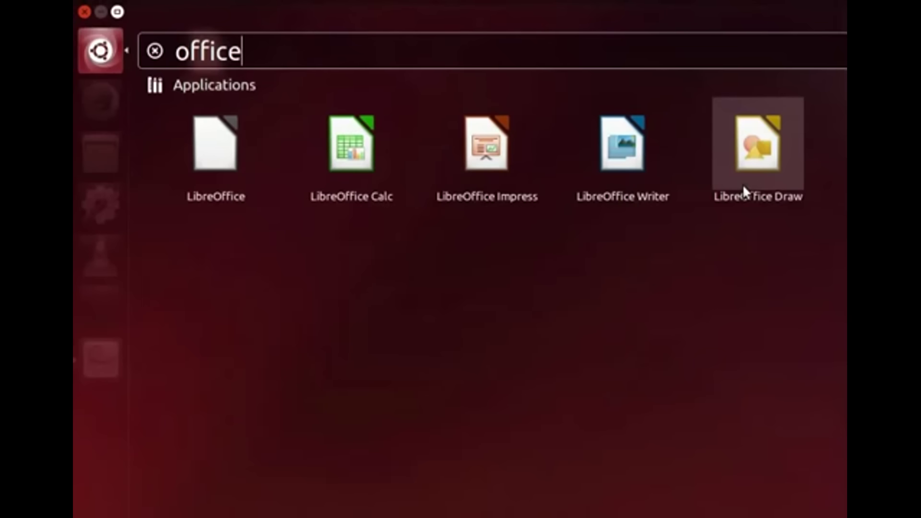
left_click(672, 197)
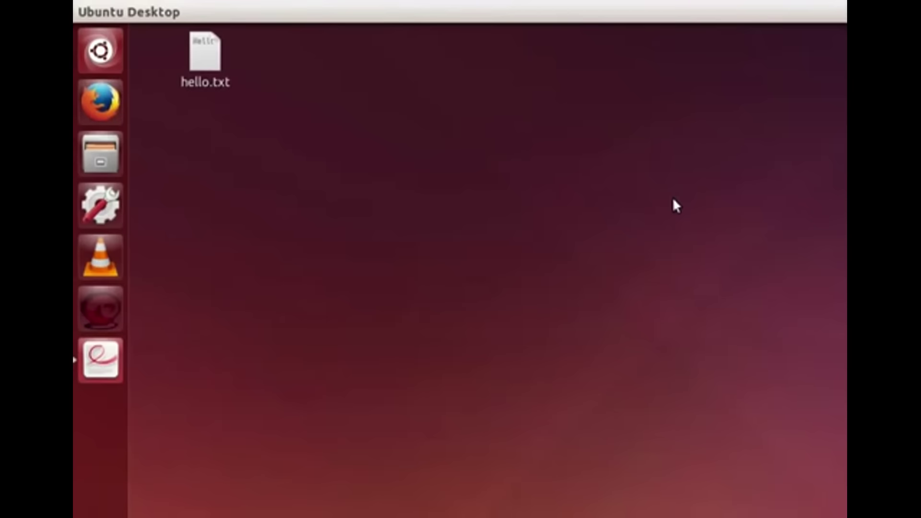
Launch Videos from a Dash search for 'video' and drag its window to the upper left.
key("super")
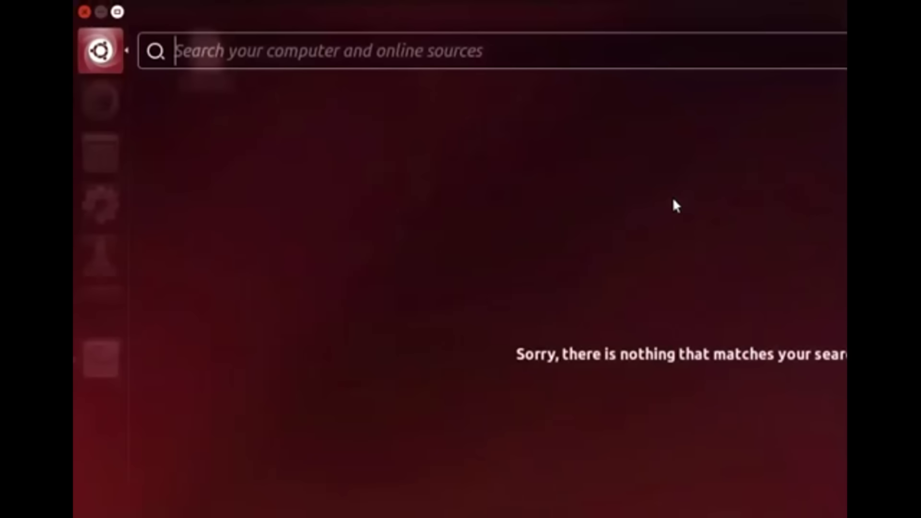
type("video")
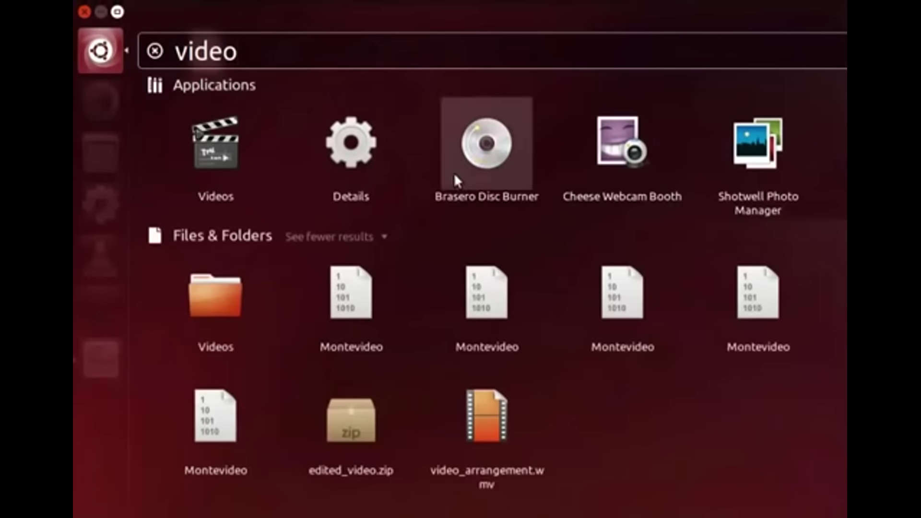
left_click(222, 151)
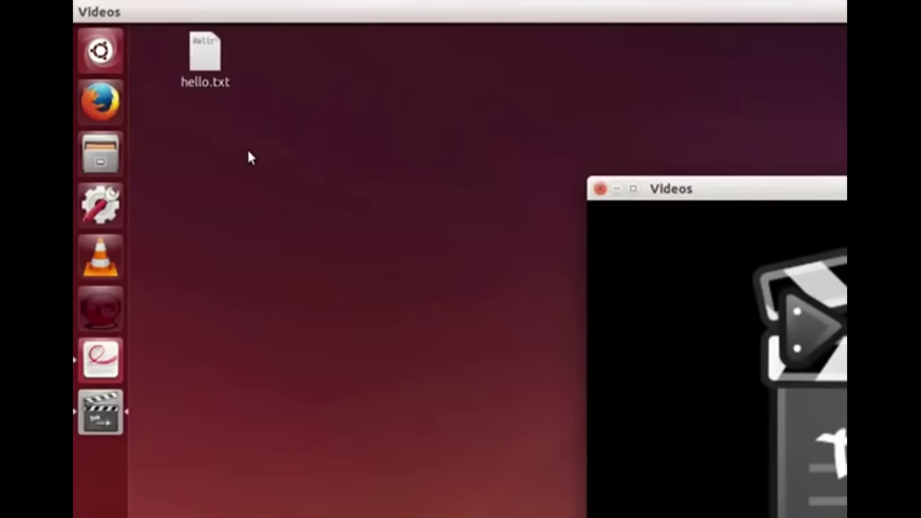
left_click_drag(664, 189, 254, 40)
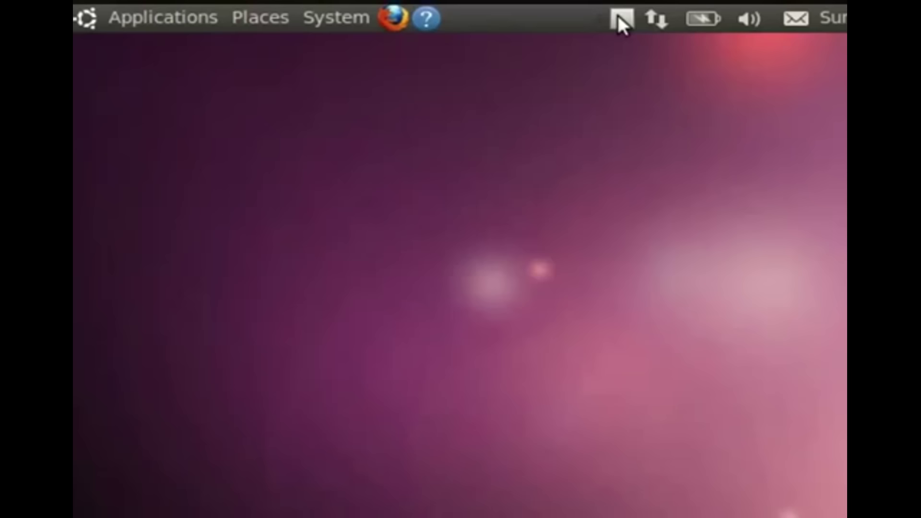
Browse the older Applications > Sound & Video menu.
left_click(164, 20)
mouse_move(199, 257)
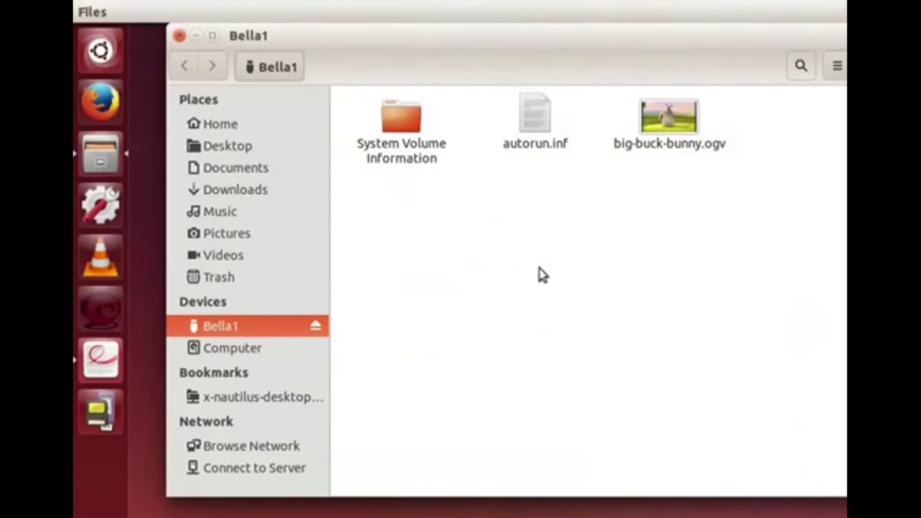
Select big-buck-bunny.ogv on the Bella1 drive and play it in Videos.
left_click(661, 138)
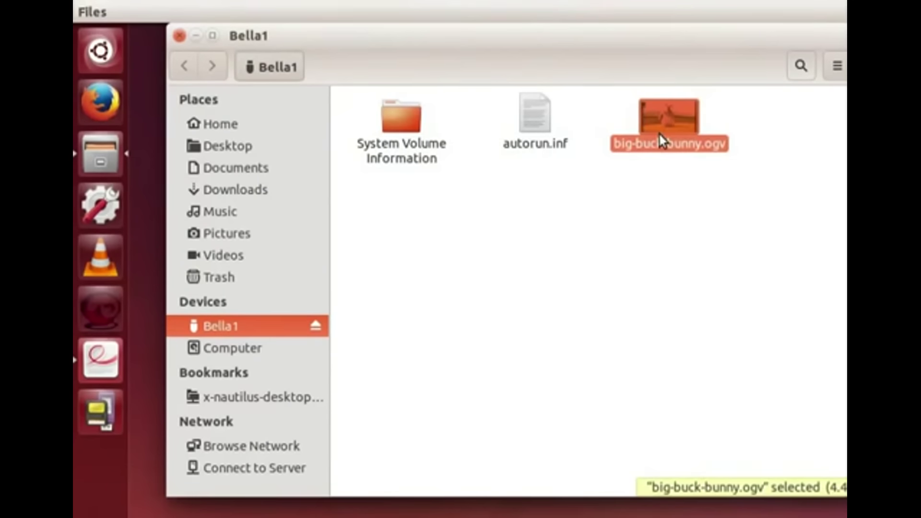
double_click(658, 133)
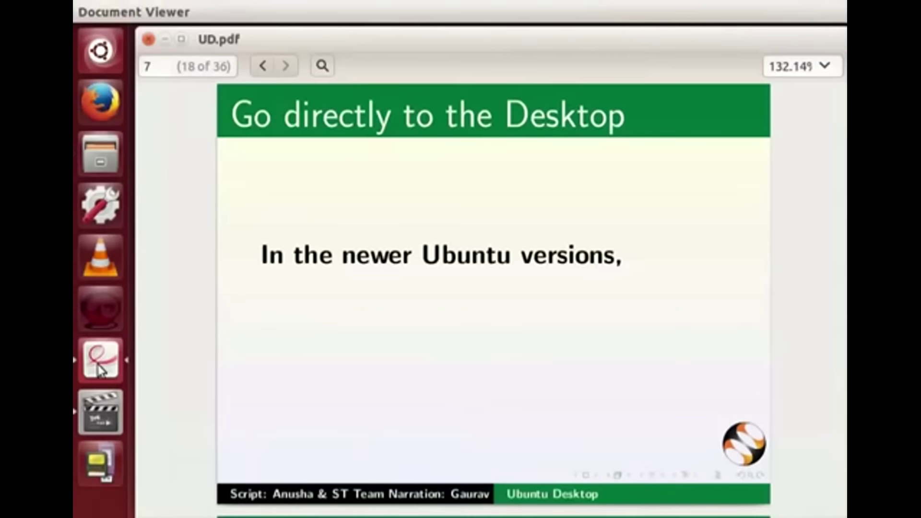
Advance to the older key-combination slide (25 of 36), then show the desktop with Ctrl+Super+D.
key("Page_Down")
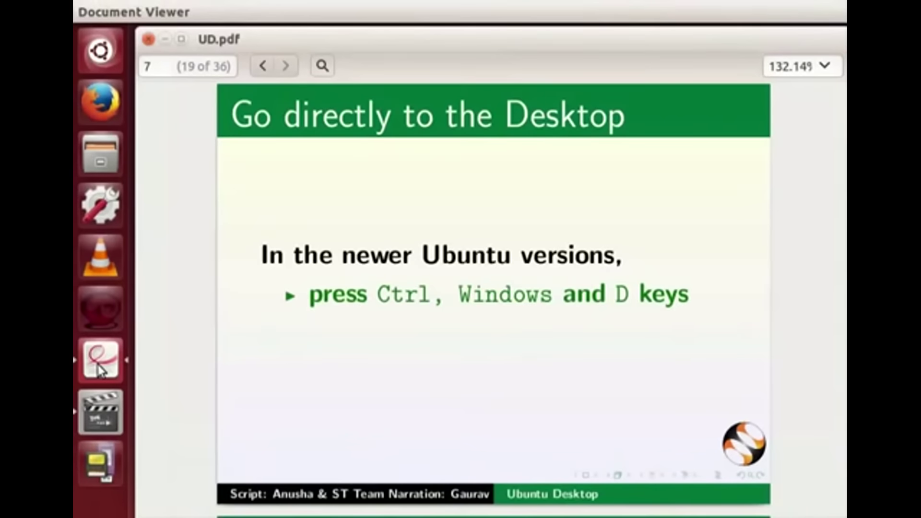
key("Page_Down")
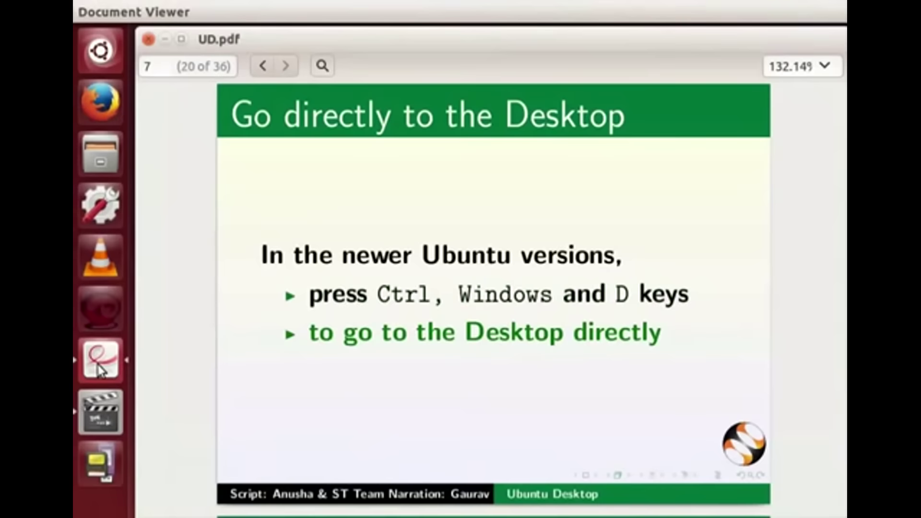
key("Page_Down")
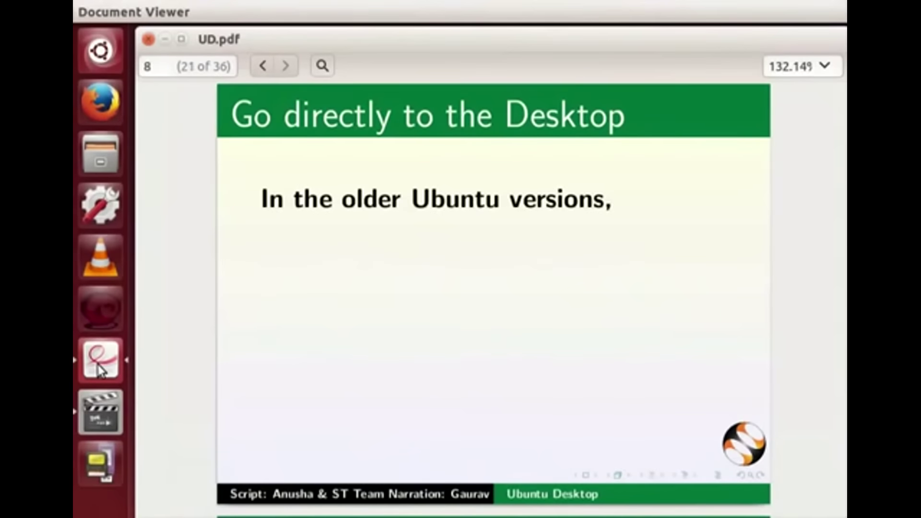
key("Page_Down")
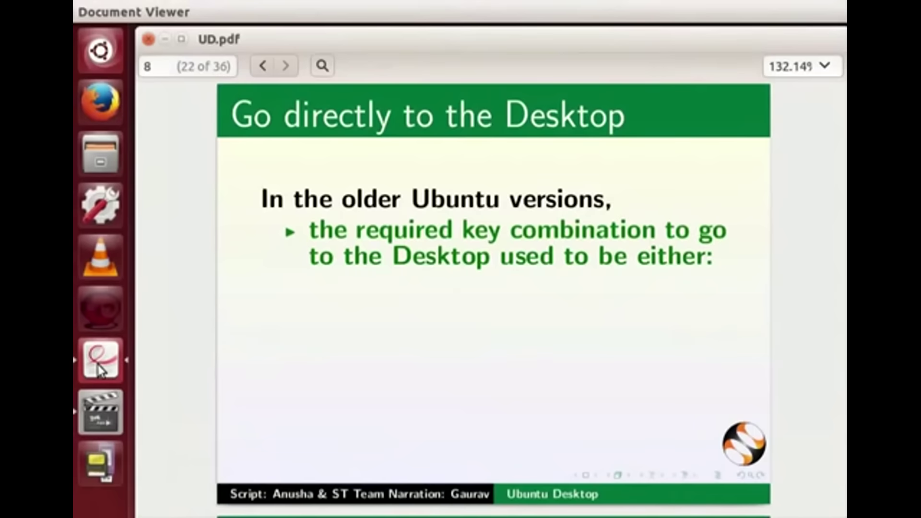
key("Page_Down")
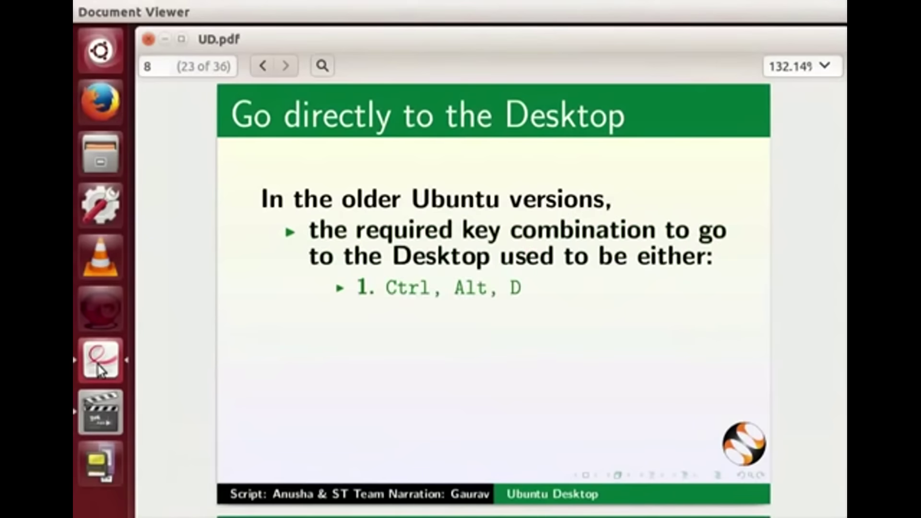
key("Page_Down")
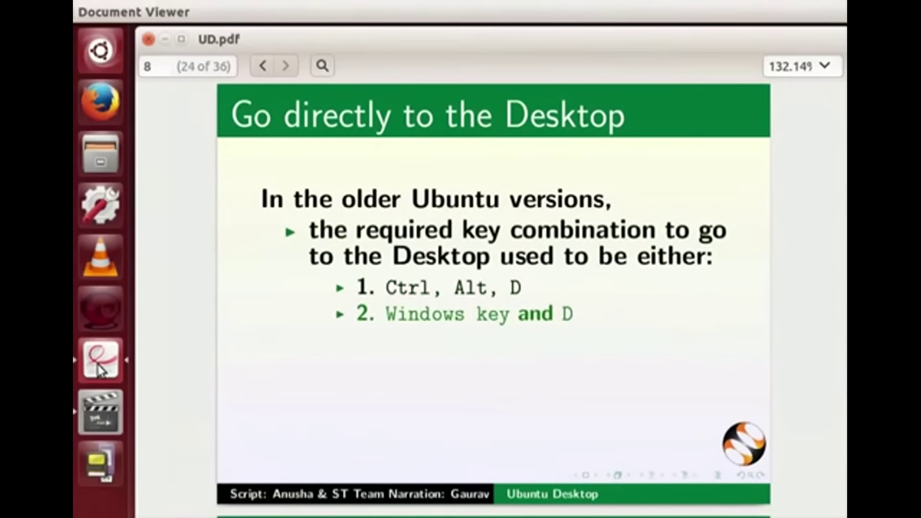
key("Page_Down")
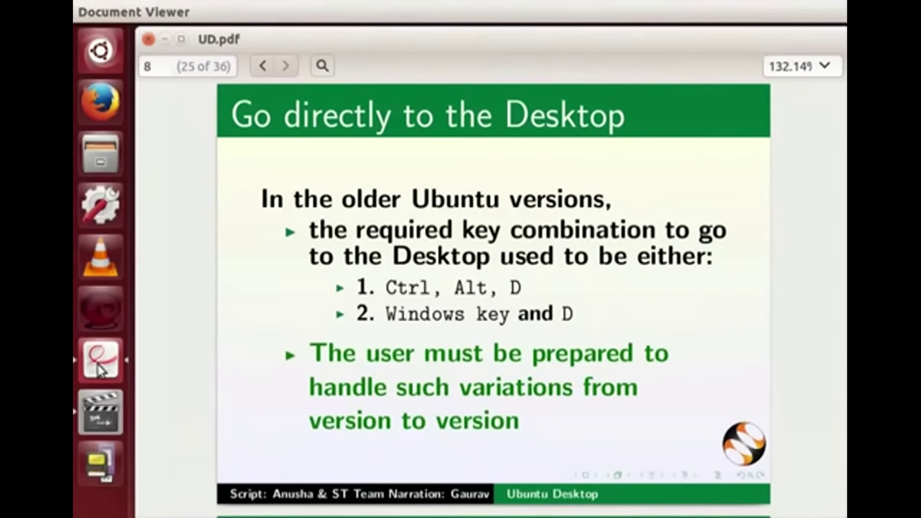
key("ctrl+super+d")
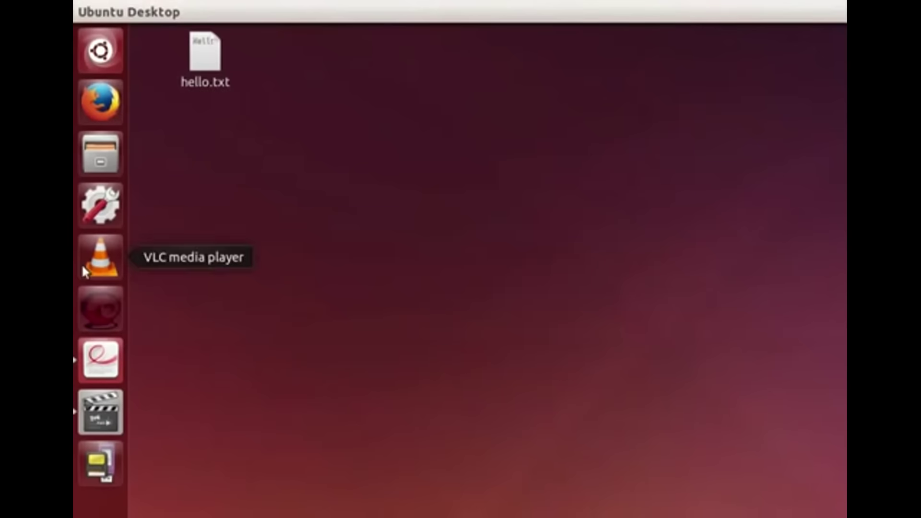
Open the Home folder in Files from the launcher and show the older desktop's Places menu.
left_click(109, 148)
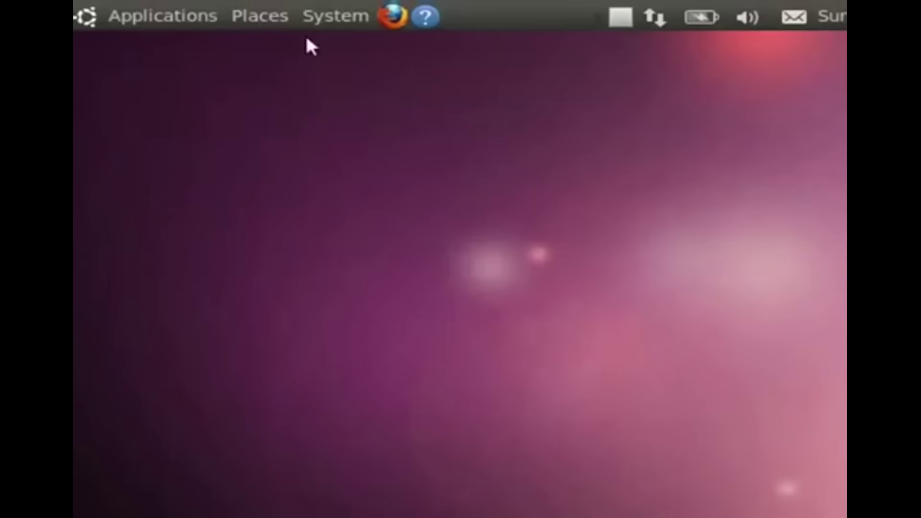
left_click(256, 19)
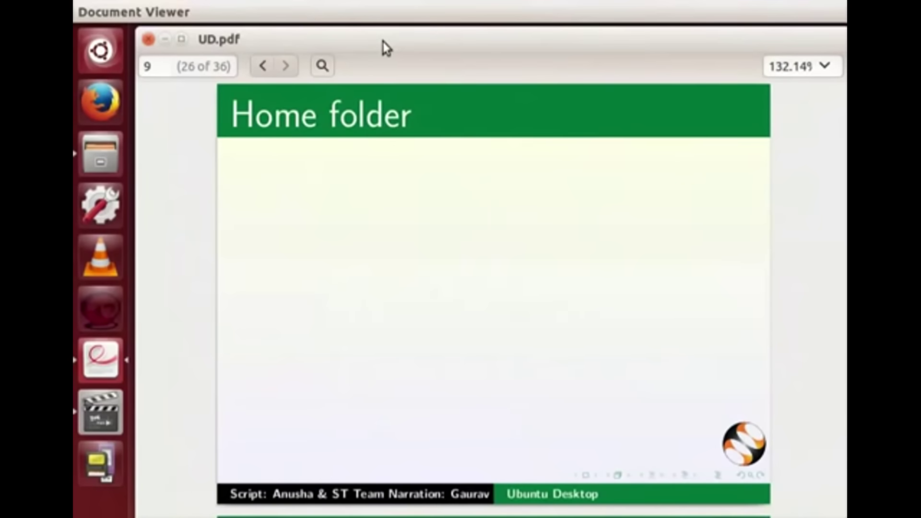
Reveal the three bullets on the Home folder slide.
key("Page_Down")
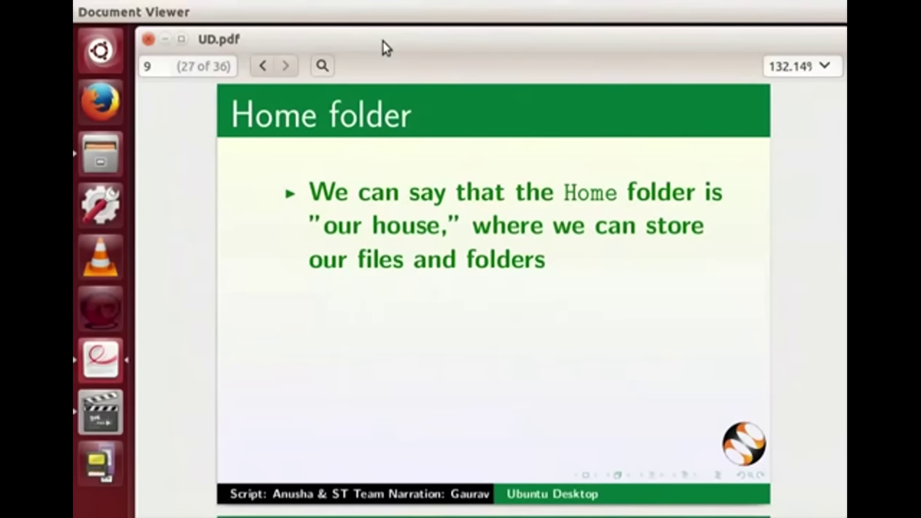
key("Page_Down")
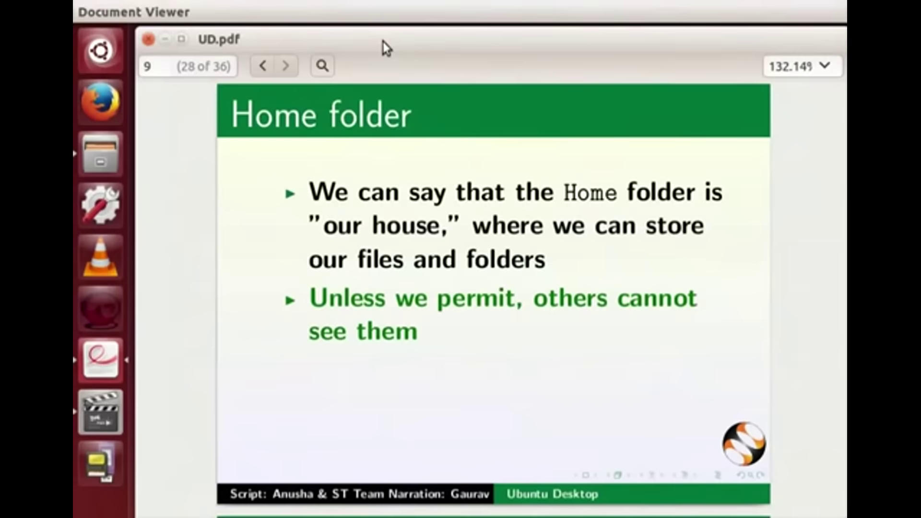
key("Page_Down")
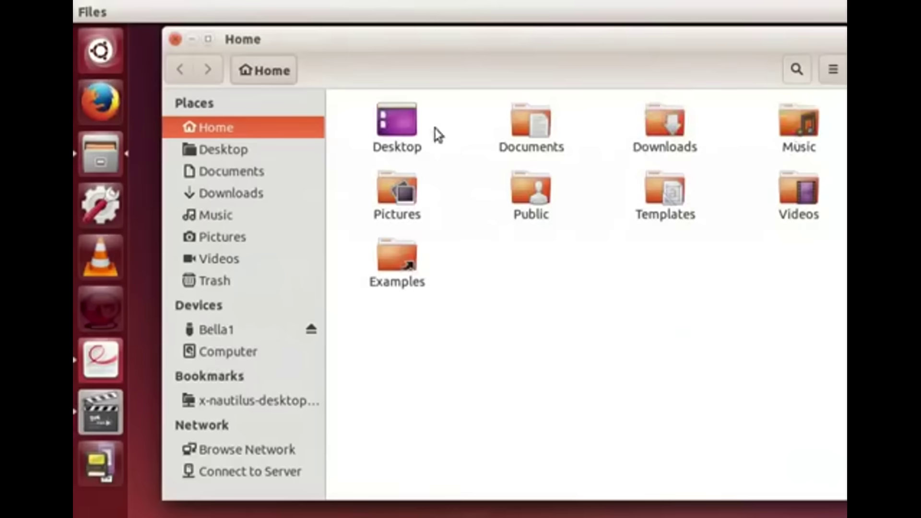
Open the Desktop folder to see hello.txt, then close the Files window.
double_click(404, 137)
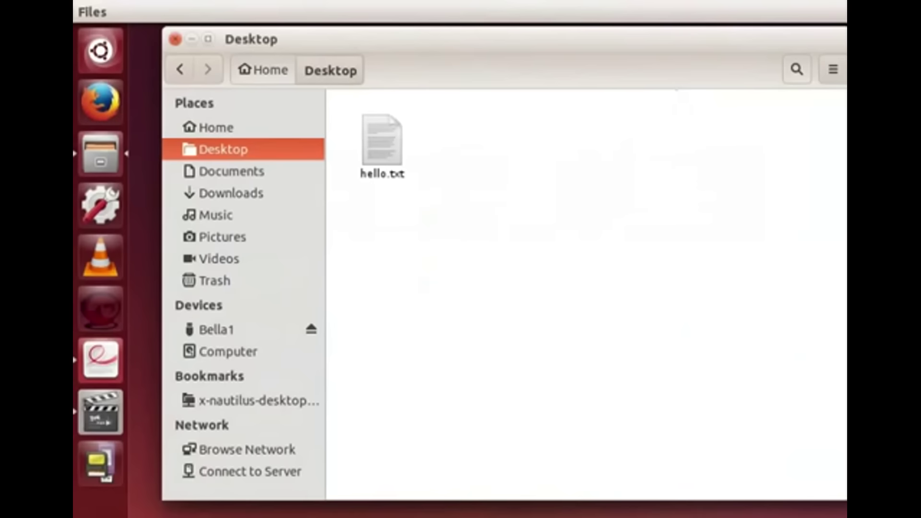
left_click(175, 37)
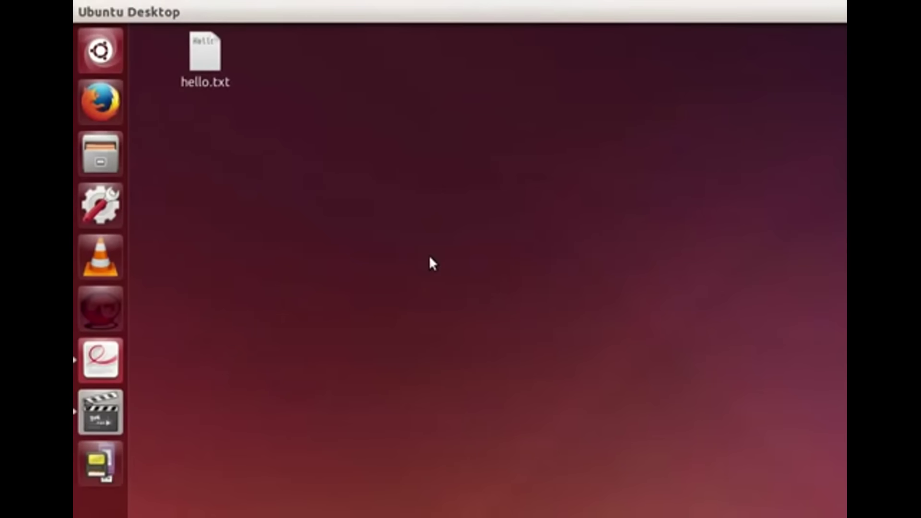
Search the Dash for 'system settings', then dismiss the search overlay.
key("super")
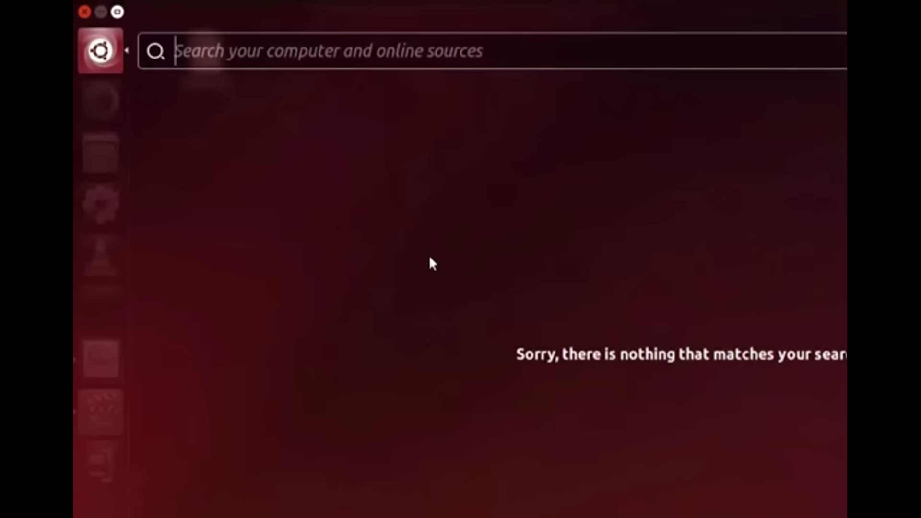
type("system se")
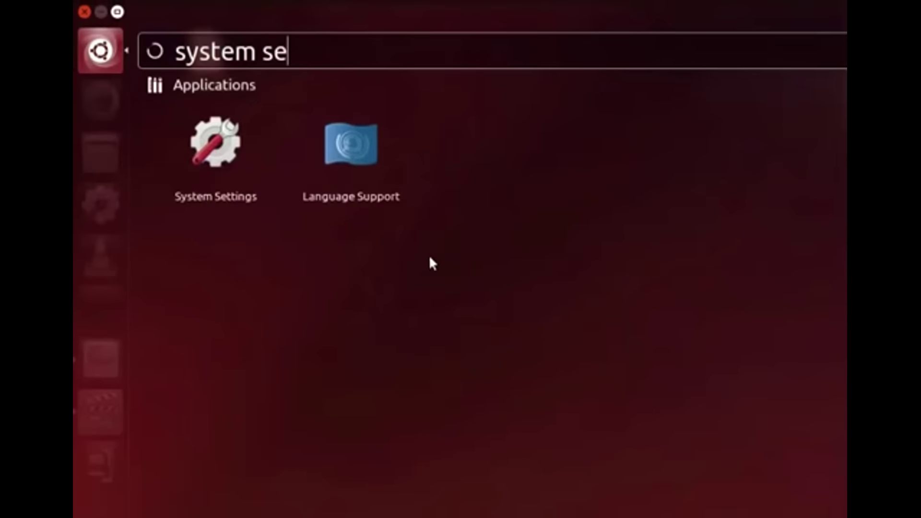
type("ttings")
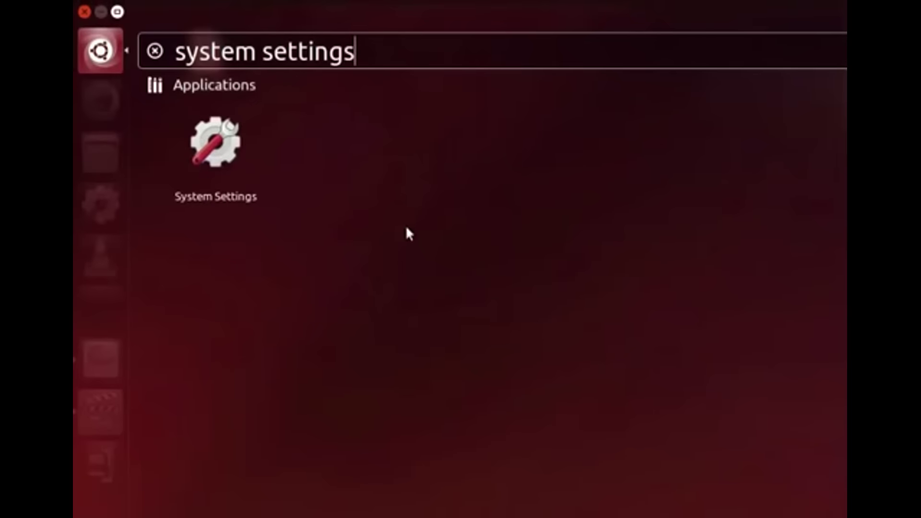
left_click(220, 158)
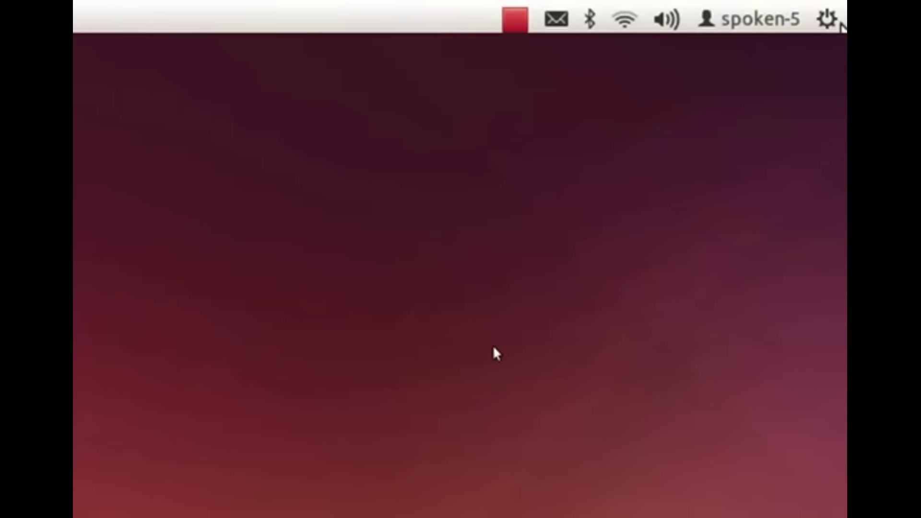
Launch System Settings from the gear menu and open the Appearance panel, then browse the older desktop's System menu.
left_click(827, 21)
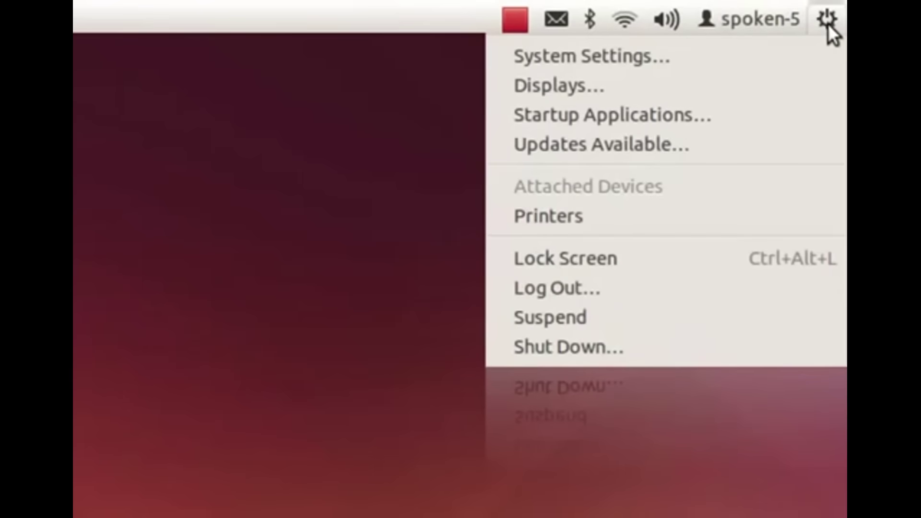
left_click(794, 56)
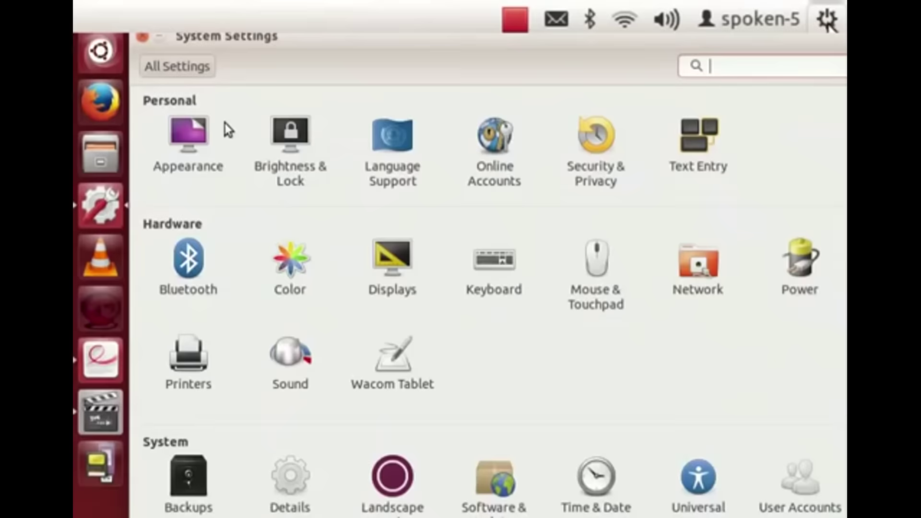
left_click(187, 144)
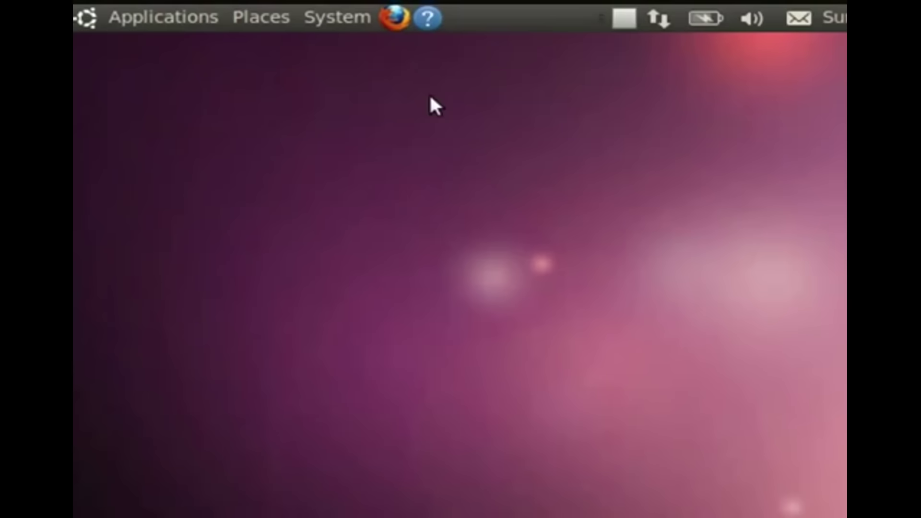
left_click(333, 19)
mouse_move(335, 49)
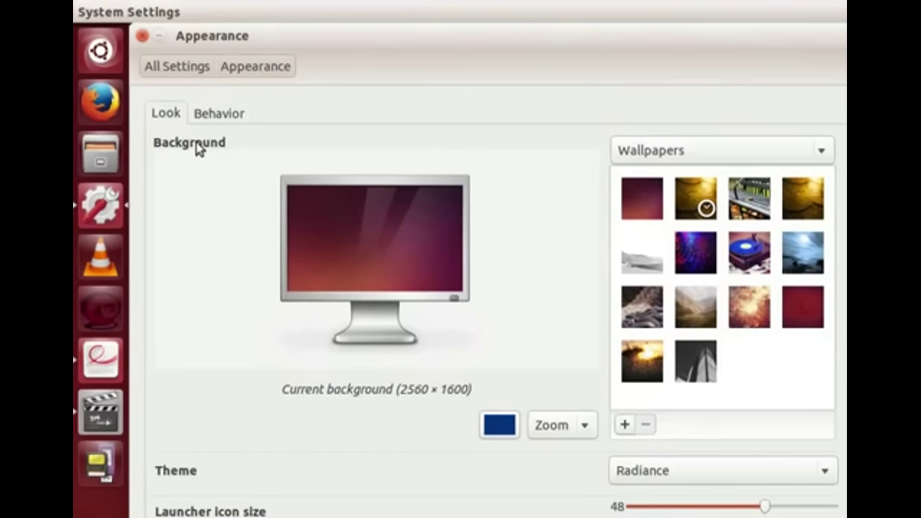
Change the theme from Radiance to Ambiance, close System Settings and return to the slides.
left_click(696, 486)
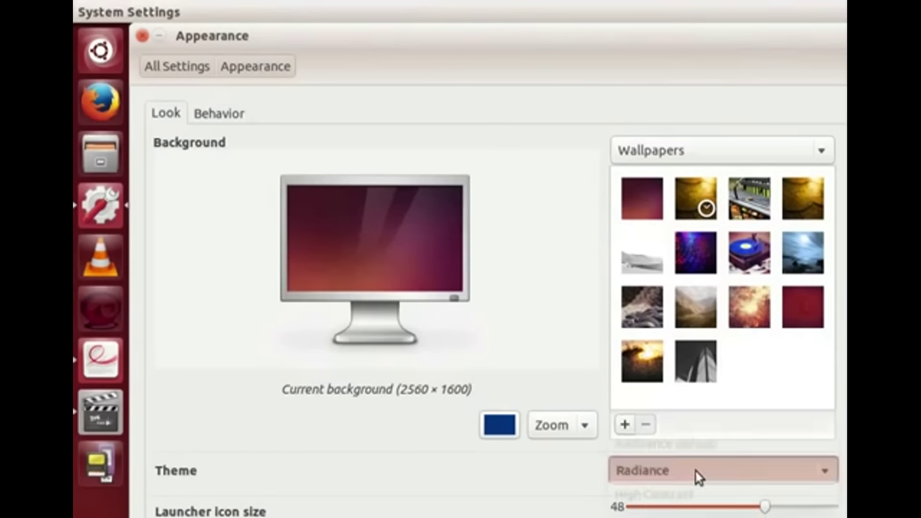
left_click(685, 444)
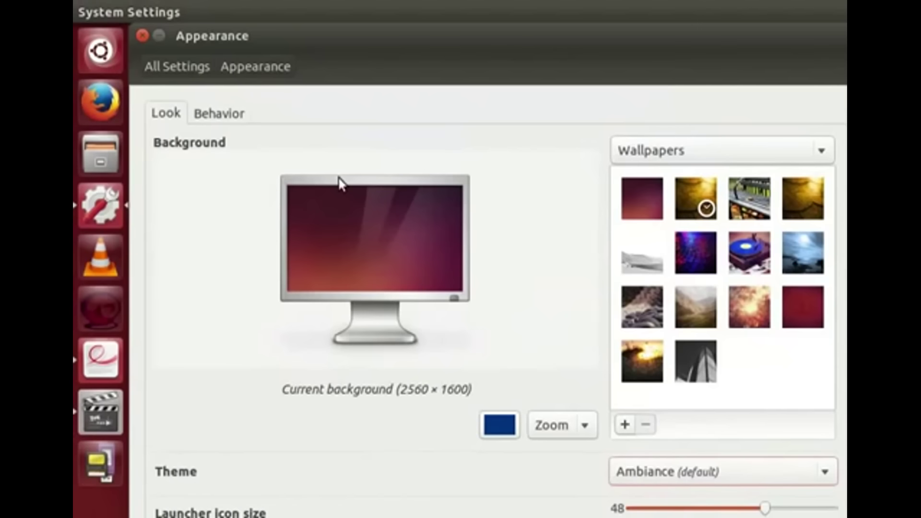
left_click(142, 35)
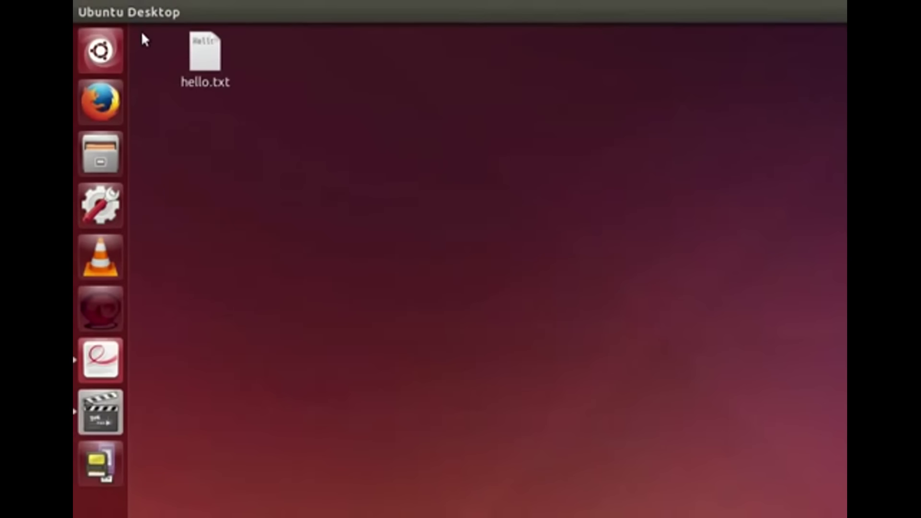
key("alt+Tab")
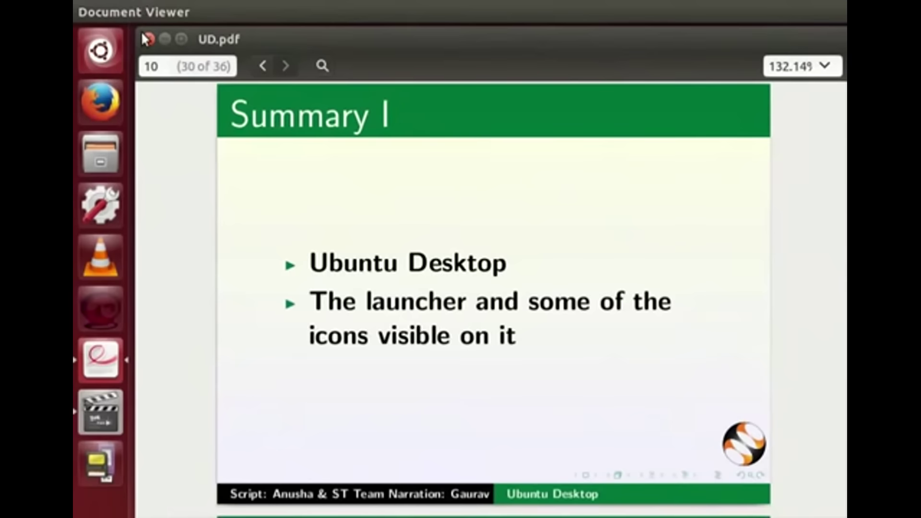
Advance through Summary II, Summary III and the Spoken Tutorial slides to Acknowledgements (36 of 36).
key("Page_Down")
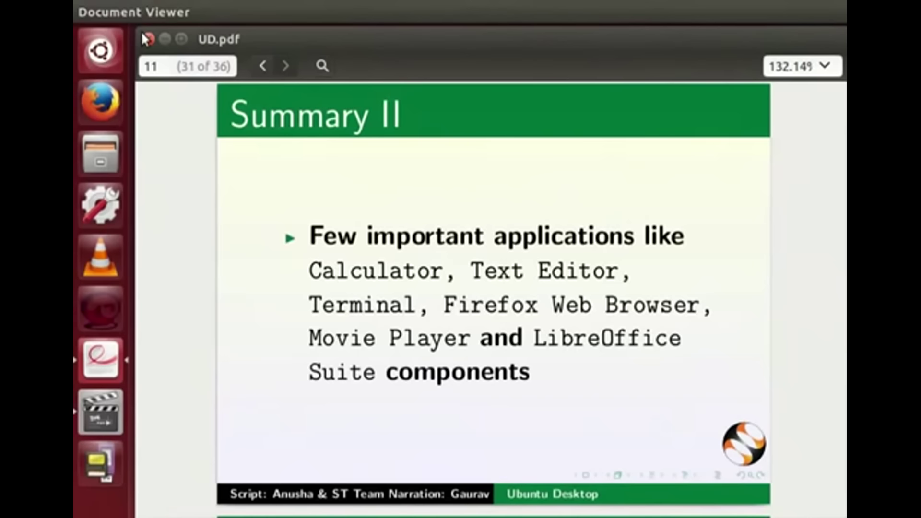
key("Right")
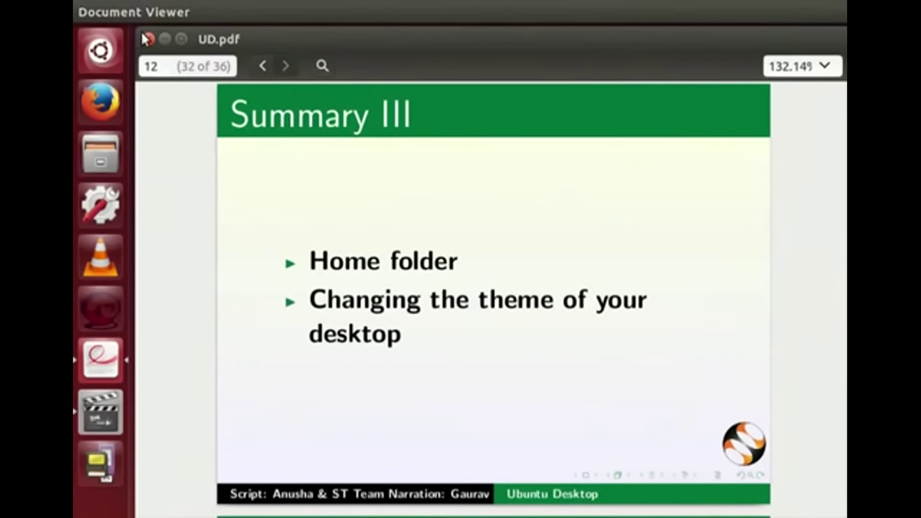
key("Right")
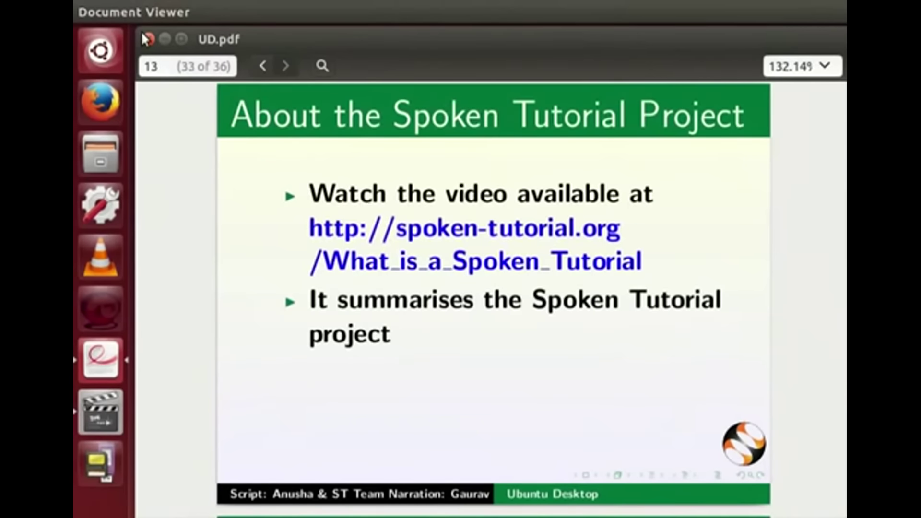
key("Right")
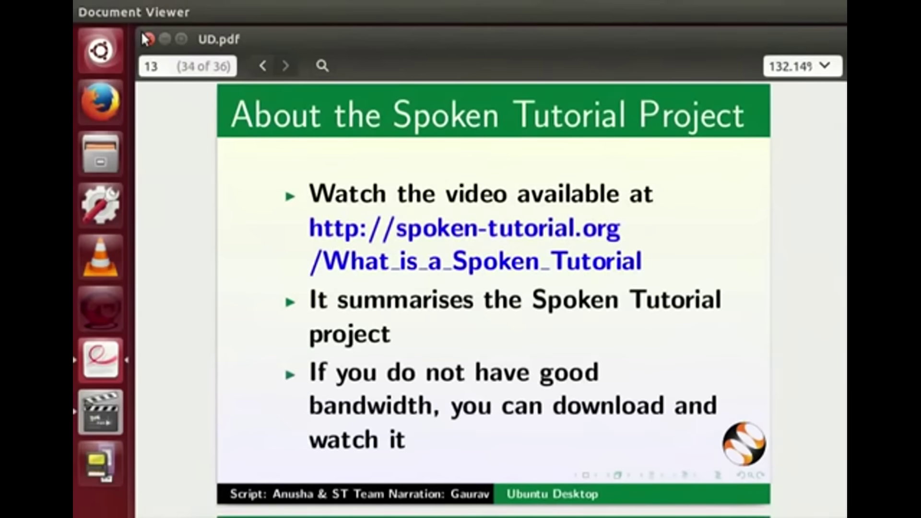
key("Right")
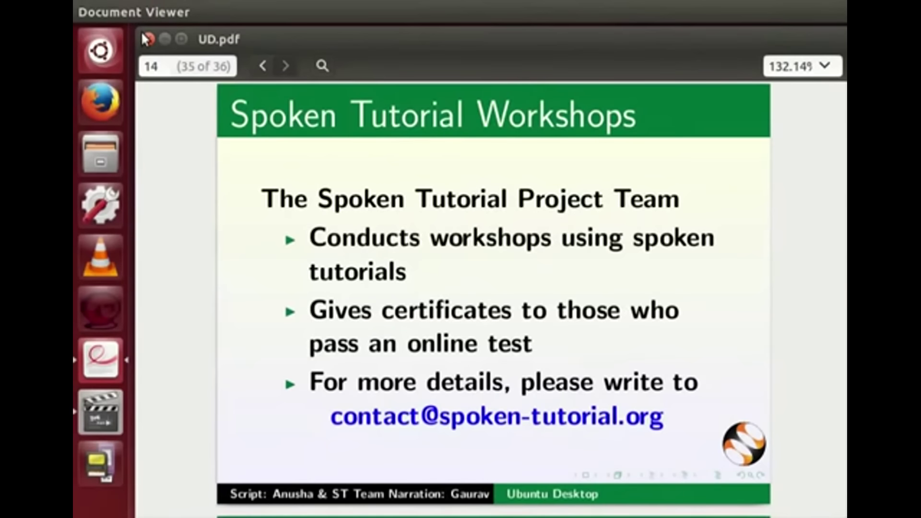
key("Page_Down")
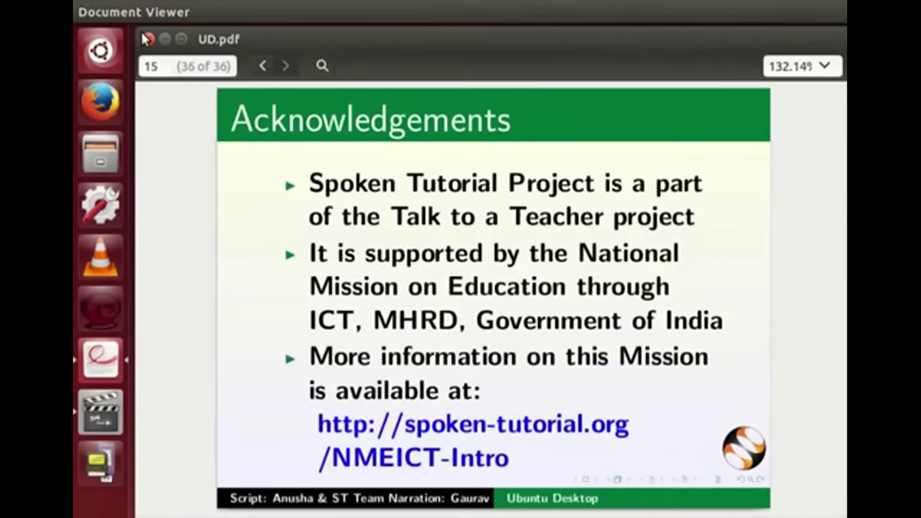